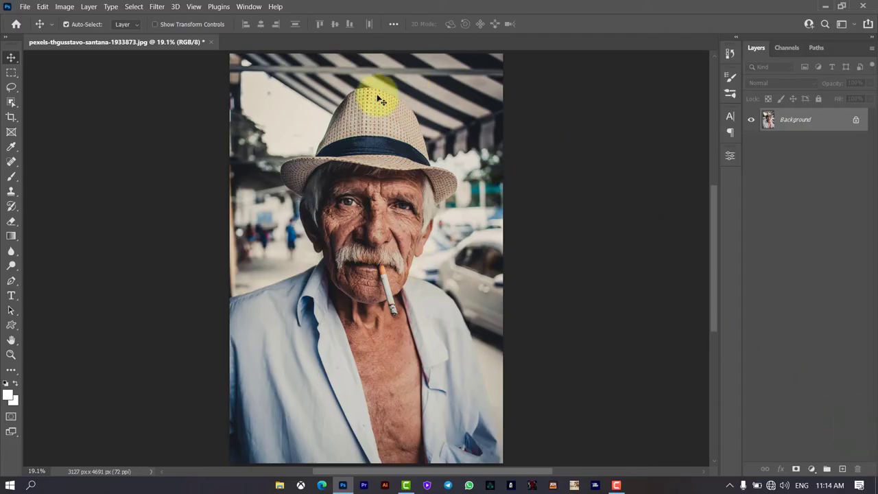
Step: Minimize Photoshop to reveal the desktop and its Graphic Design folder
left_click(827, 6)
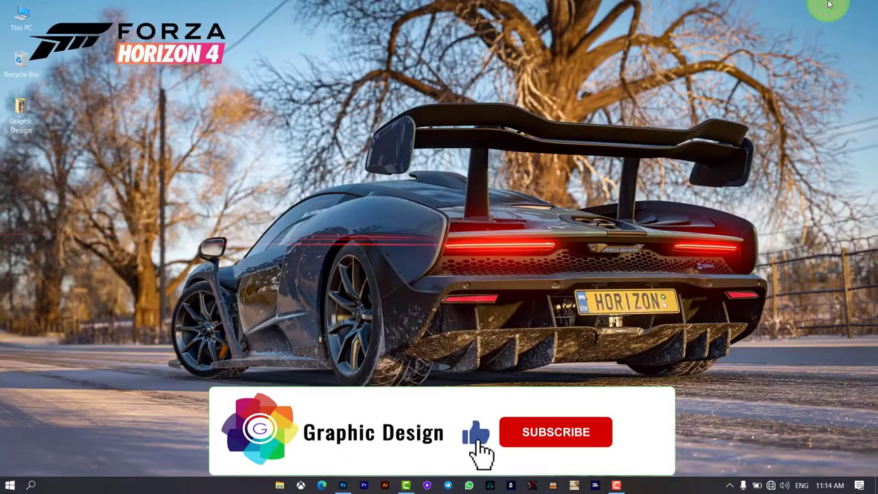
Step: Load Free Painter Photoshop Brushes 3 into Photoshop from the Graphic Design folder
double_click(11, 103)
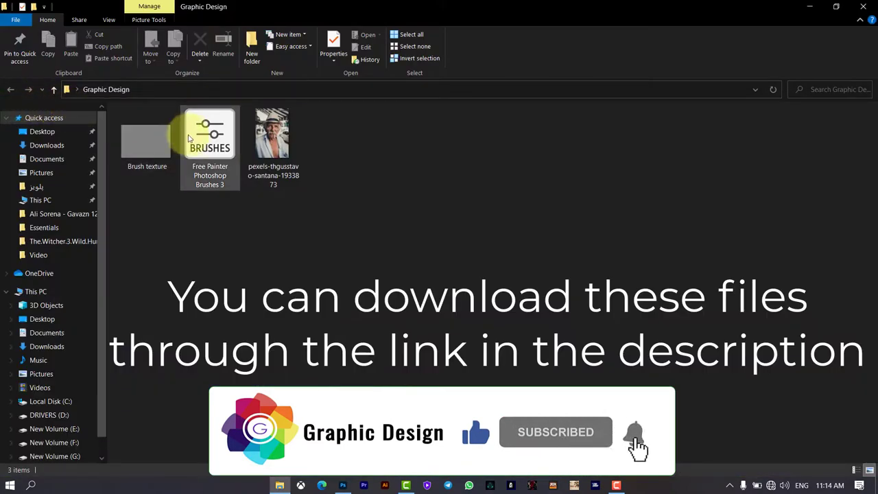
left_click(194, 137)
double_click(193, 135)
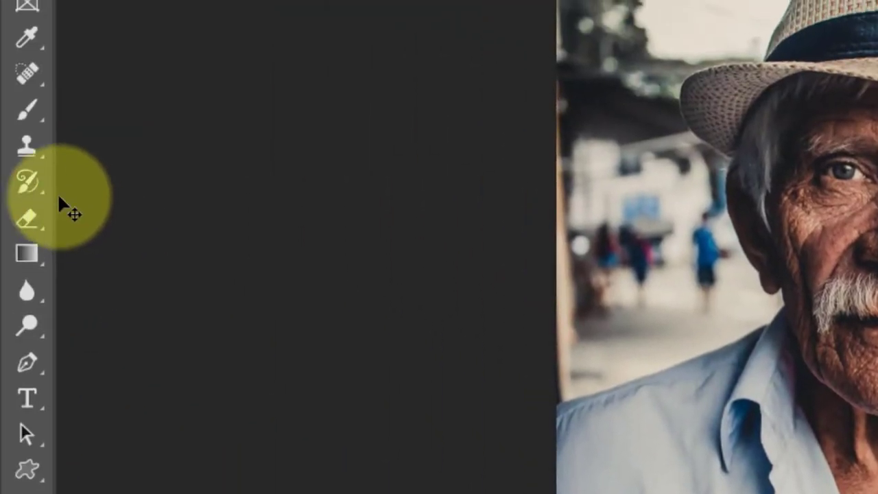
Step: Switch to the Art History Brush and choose Free Painter Brushes 3 preset 31 at 2500 px
right_click(32, 182)
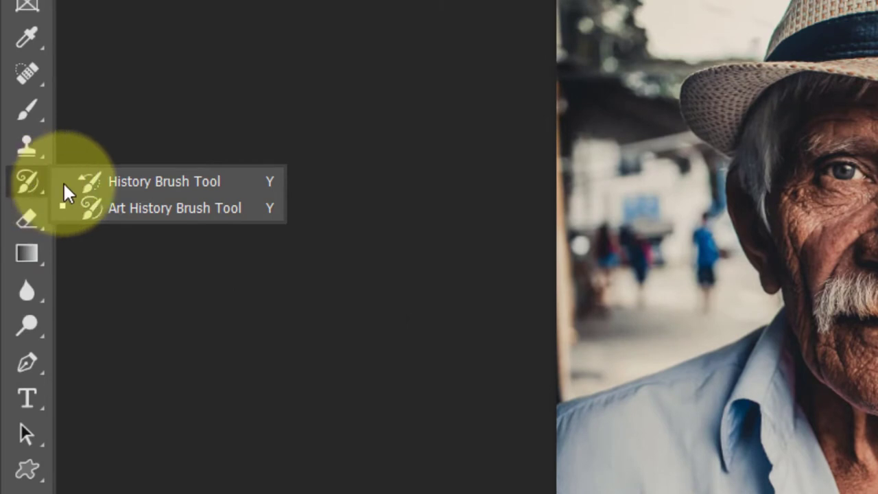
left_click(162, 209)
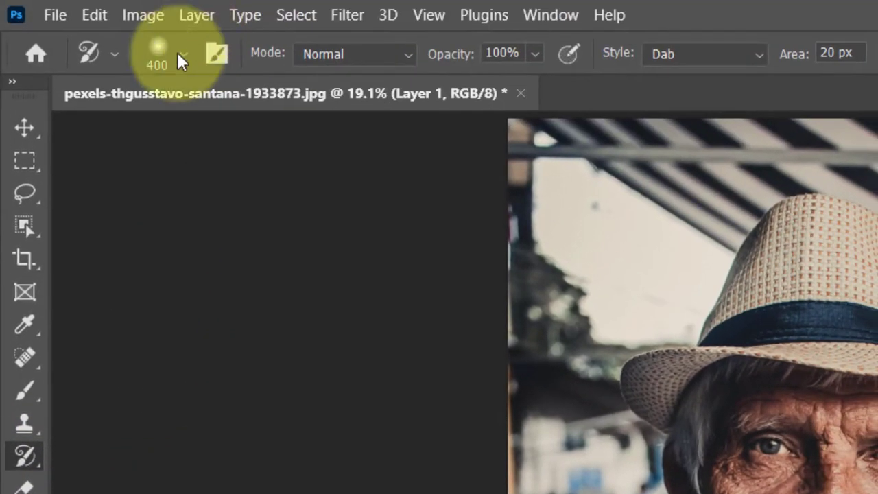
left_click(180, 56)
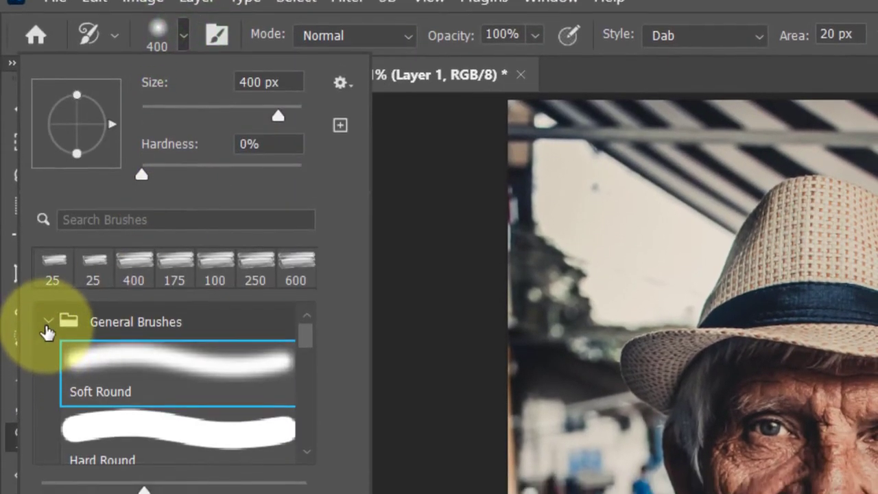
left_click(47, 332)
scroll(153, 386, "down", 2)
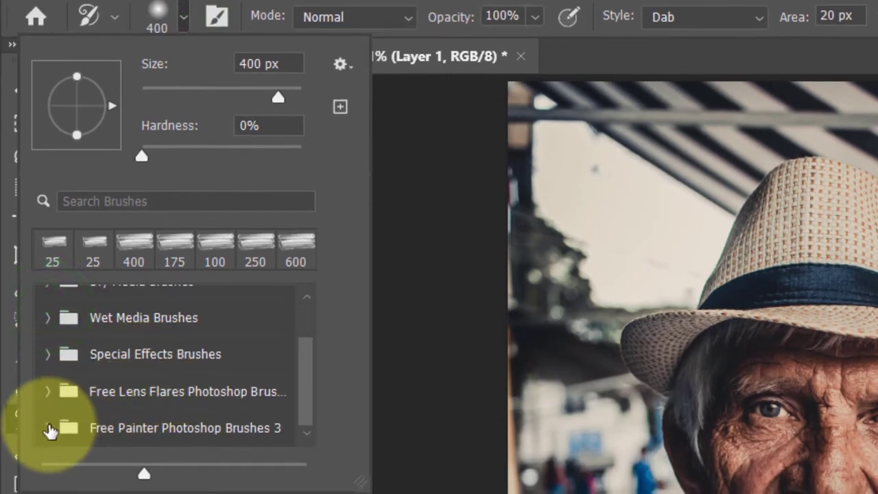
left_click(49, 428)
left_click(74, 427)
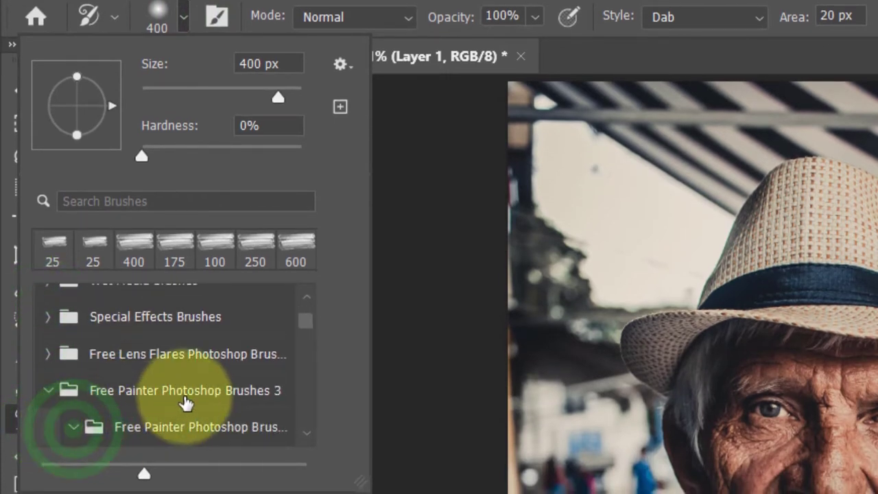
scroll(193, 395, "down", 2)
scroll(197, 405, "down", 1)
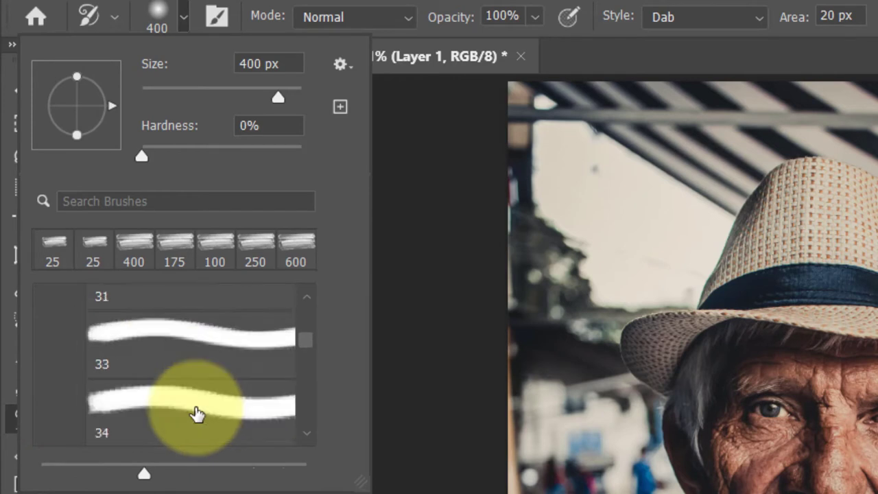
scroll(197, 412, "up", 1)
left_click(183, 361)
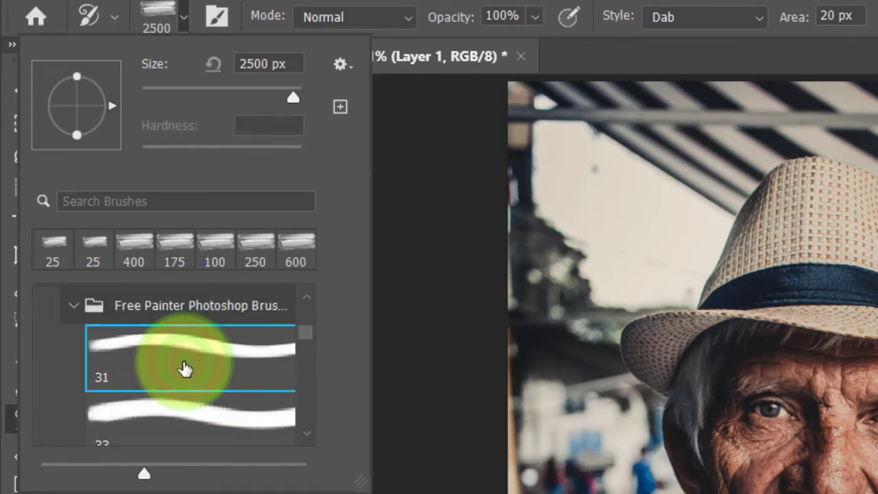
left_click(184, 16)
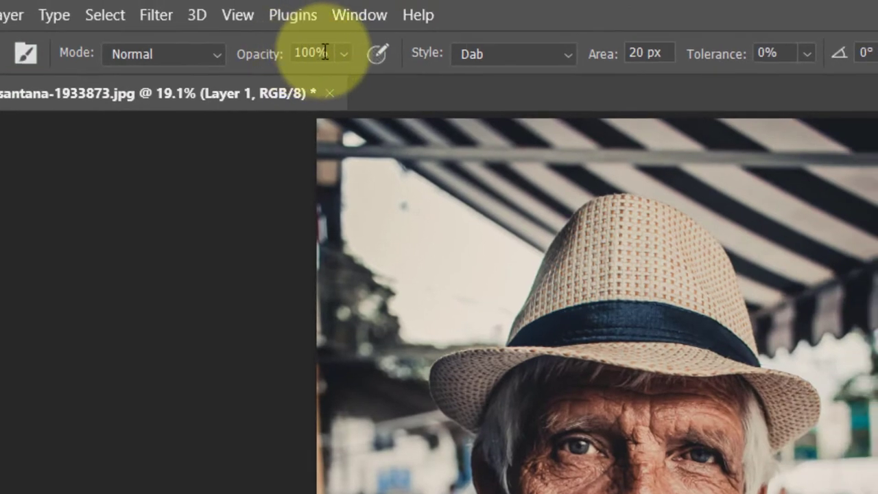
left_click(325, 53)
left_click(519, 55)
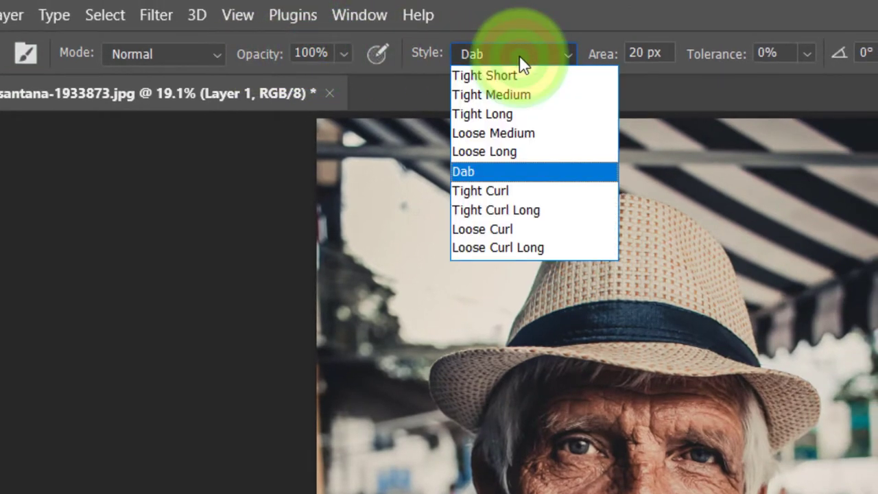
left_click(506, 171)
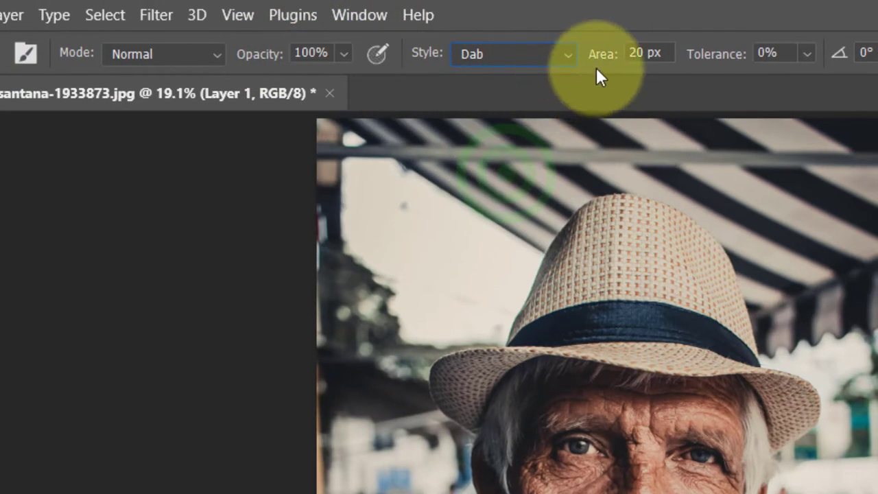
left_click(645, 53)
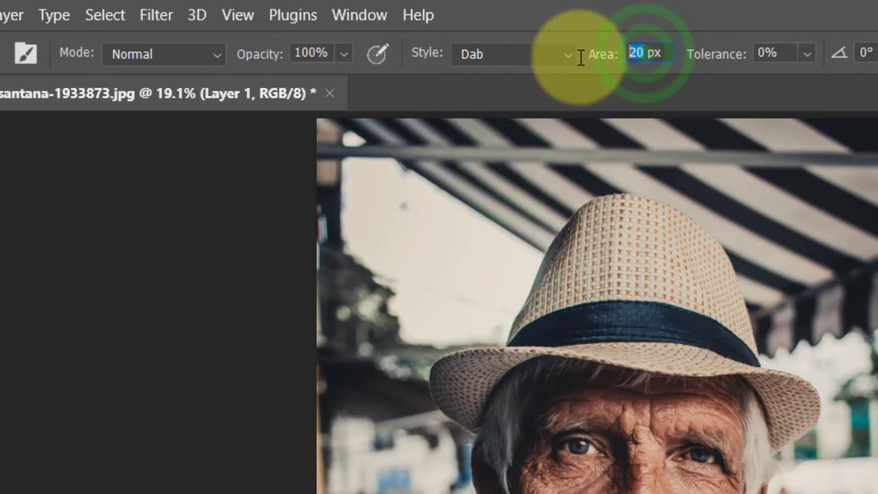
left_click(767, 54)
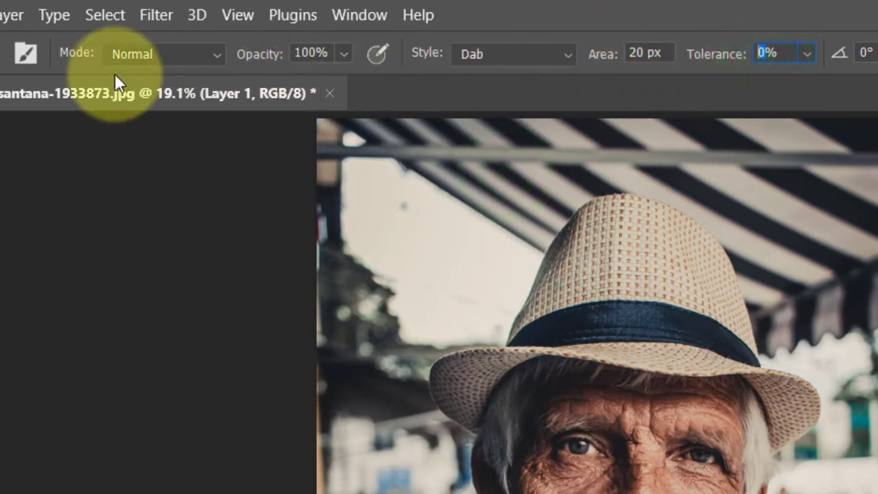
left_click(24, 54)
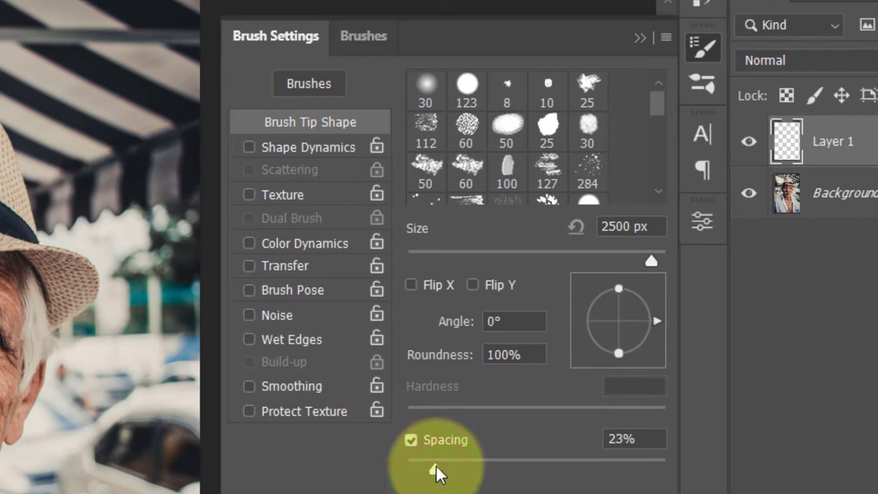
Step: Set brush spacing to 25% and enable Shape Dynamics with 25% angle jitter
double_click(617, 439)
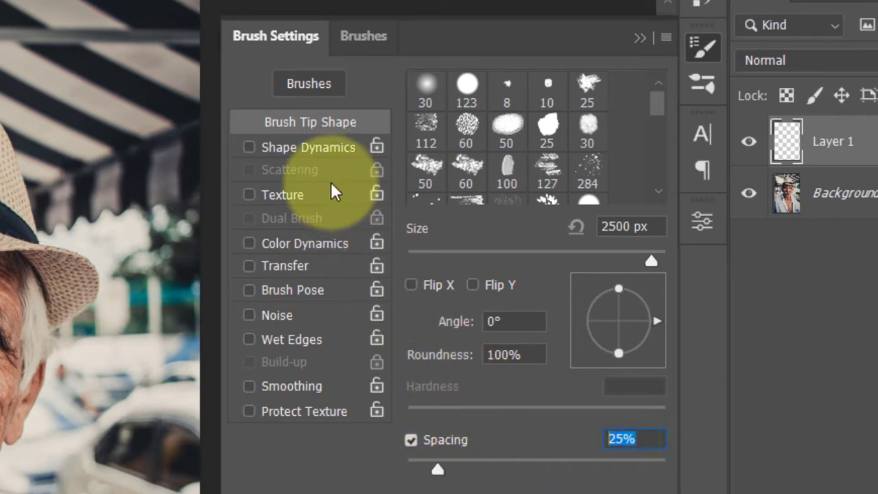
left_click(316, 146)
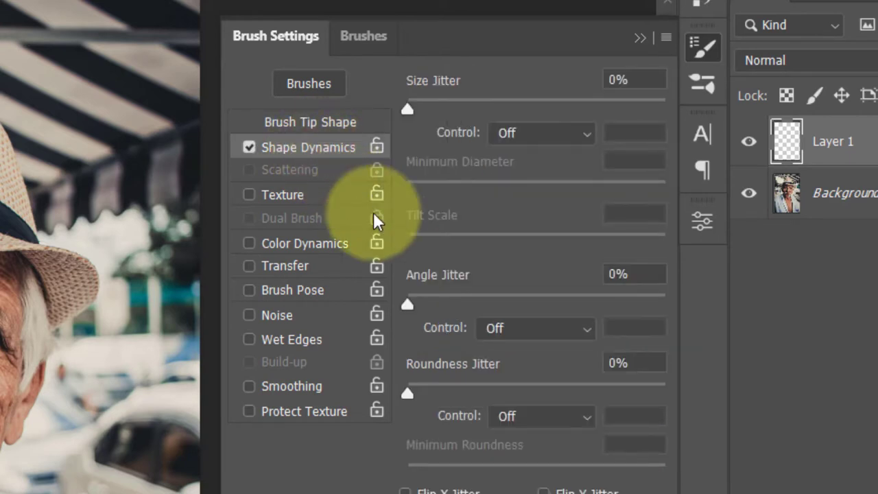
left_click_drag(408, 304, 472, 293)
left_click(638, 282)
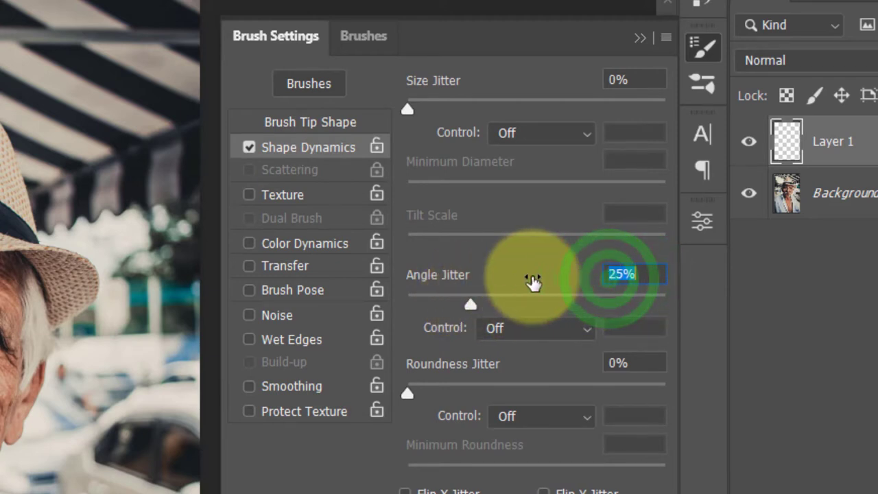
left_click(642, 39)
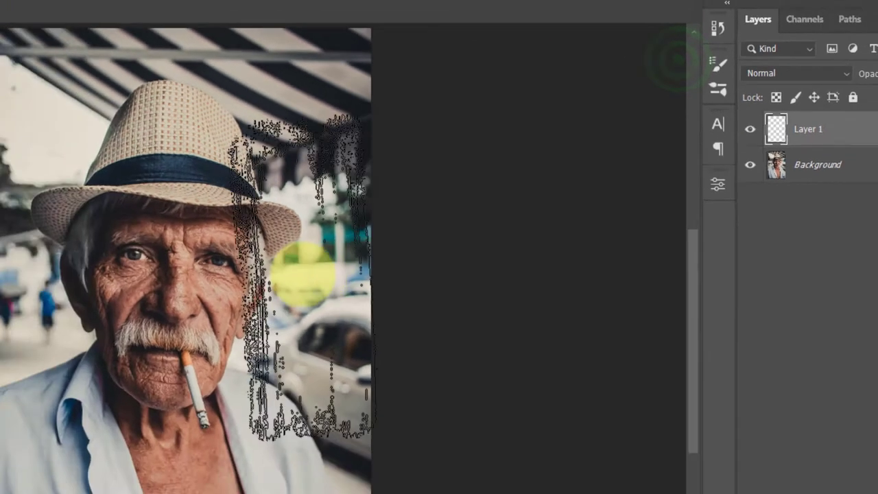
Step: Undo the test stroke, then paint a first pass from top to shirt at 1811 px
key("ctrl+z")
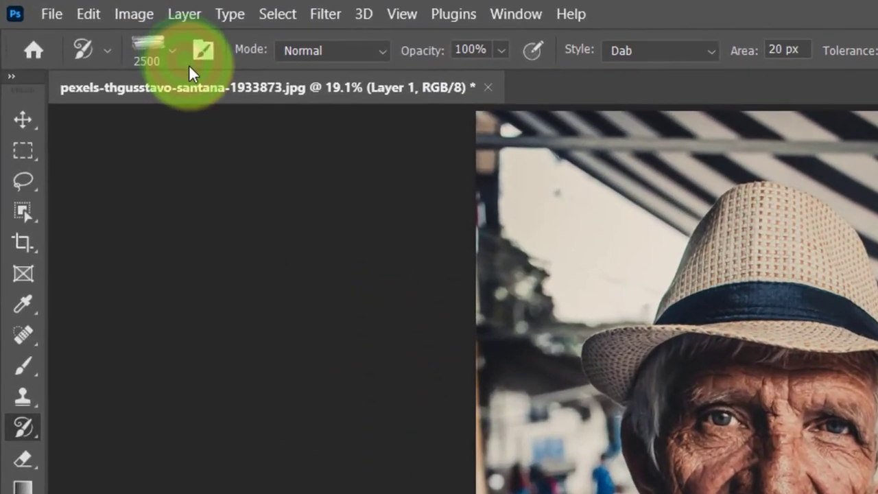
left_click(177, 58)
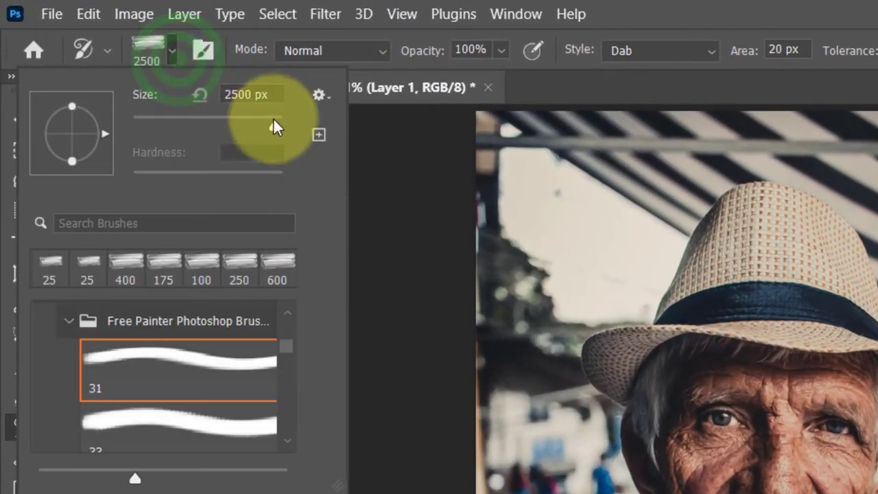
left_click_drag(275, 124, 275, 129)
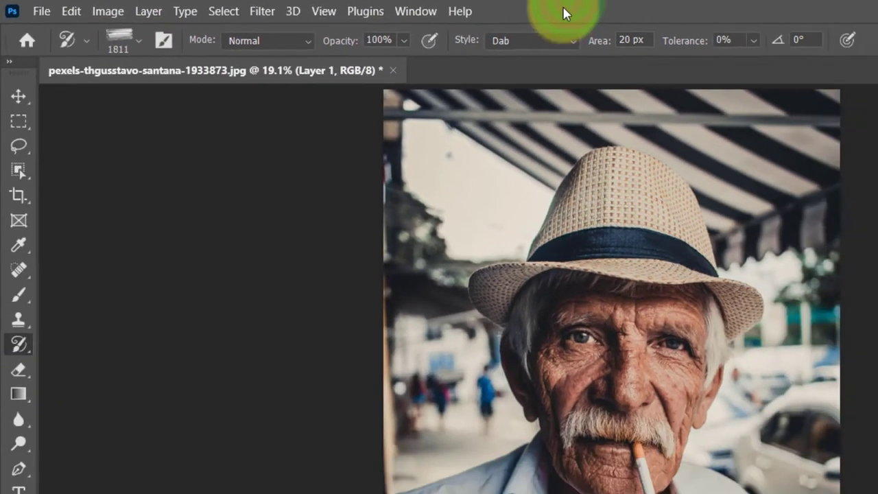
left_click(376, 174)
mouse_move(263, 145)
left_mouse_down()
mouse_move(455, 123)
mouse_move(363, 242)
mouse_move(230, 313)
mouse_move(356, 458)
mouse_move(451, 369)
mouse_move(402, 275)
mouse_move(392, 153)
mouse_move(268, 111)
mouse_move(185, 68)
left_mouse_up()
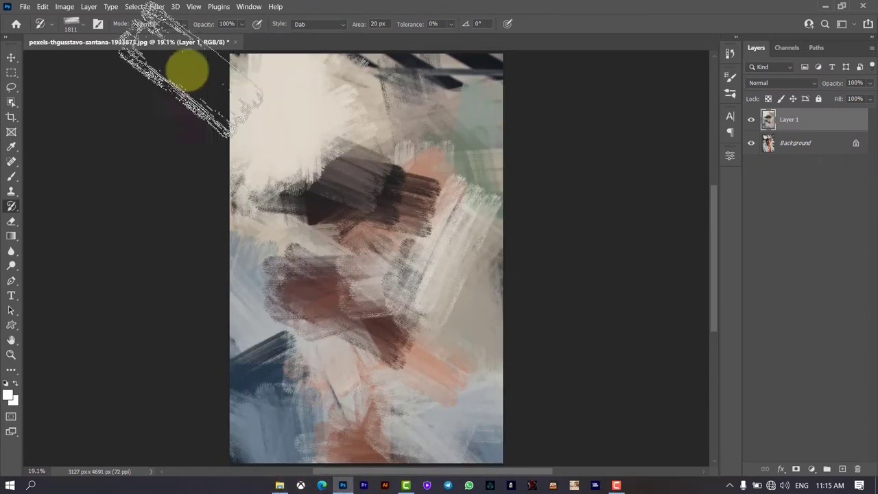
Step: Repaint the canvas at 1102 px, then paint the upper-left at 511 px
left_click(84, 26)
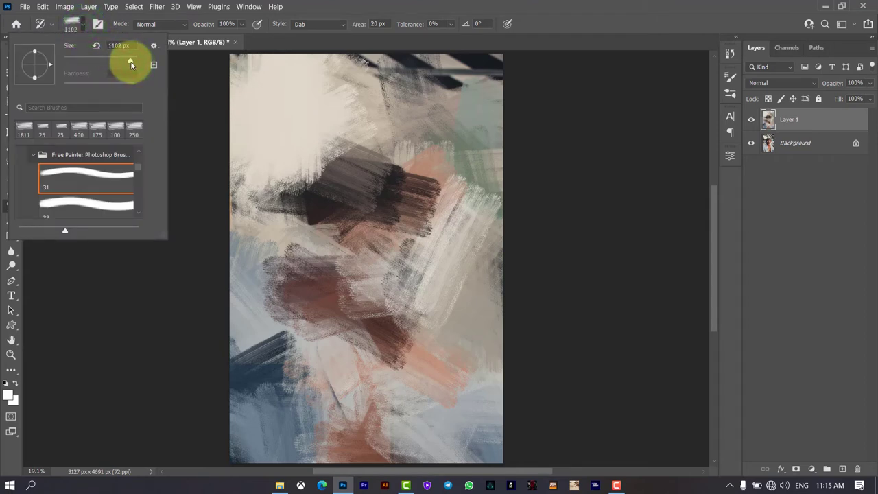
left_click_drag(130, 63, 132, 65)
mouse_move(285, 117)
left_mouse_down()
mouse_move(245, 122)
mouse_move(327, 197)
mouse_move(291, 387)
mouse_move(427, 206)
mouse_move(416, 196)
mouse_move(470, 441)
mouse_move(280, 298)
mouse_move(96, 65)
left_mouse_up()
left_click(89, 28)
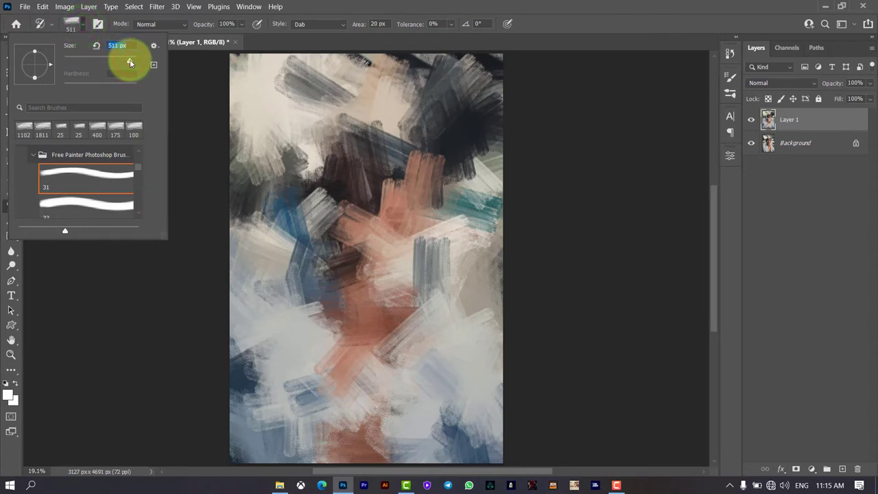
left_click(314, 167)
mouse_move(298, 133)
left_mouse_down()
mouse_move(328, 165)
mouse_move(343, 357)
mouse_move(435, 252)
mouse_move(430, 117)
mouse_move(278, 185)
mouse_move(325, 202)
mouse_move(377, 172)
mouse_move(435, 300)
mouse_move(143, 172)
left_mouse_up()
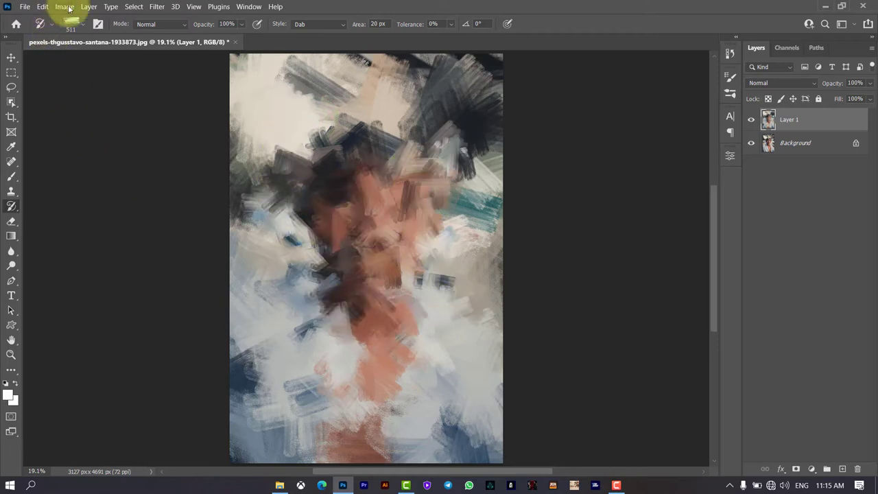
Step: Reduce the brush to 385 px and paint strokes across the centre and face
left_click(85, 26)
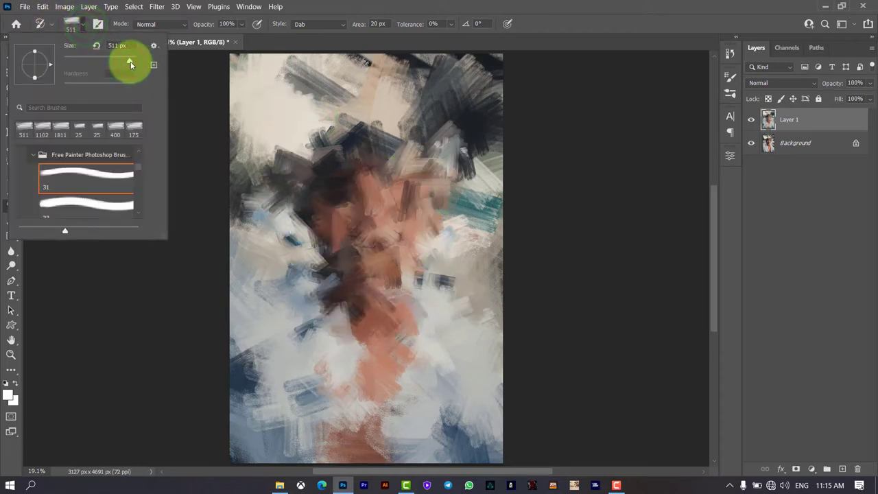
left_click_drag(128, 62, 126, 62)
left_click(326, 176)
mouse_move(327, 176)
left_mouse_down()
mouse_move(324, 300)
mouse_move(359, 186)
mouse_move(393, 251)
mouse_move(383, 353)
mouse_move(334, 199)
mouse_move(398, 202)
mouse_move(370, 284)
mouse_move(341, 284)
mouse_move(408, 244)
mouse_move(386, 197)
mouse_move(308, 192)
mouse_move(319, 322)
mouse_move(239, 172)
mouse_move(300, 328)
left_mouse_up()
mouse_move(404, 187)
left_mouse_down()
mouse_move(295, 215)
mouse_move(316, 343)
left_mouse_up()
Step: Refine the eyes, nose and face with finer dab strokes at 193 px
left_click(87, 26)
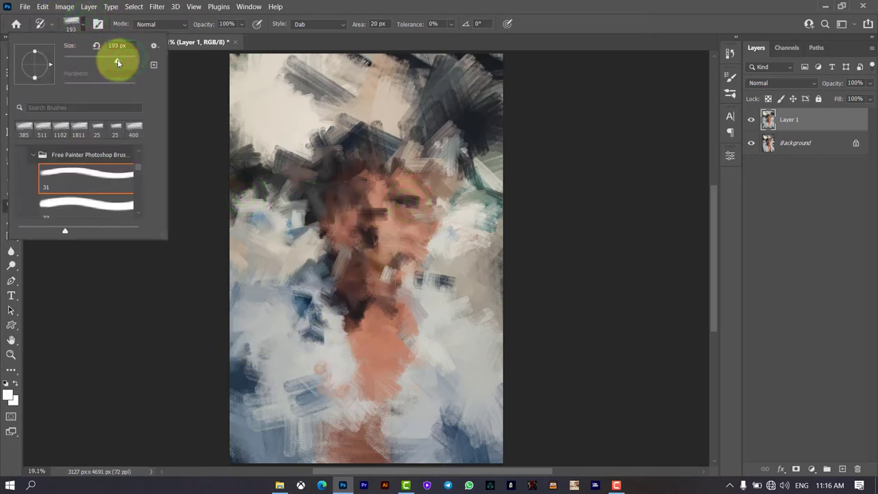
left_click(287, 6)
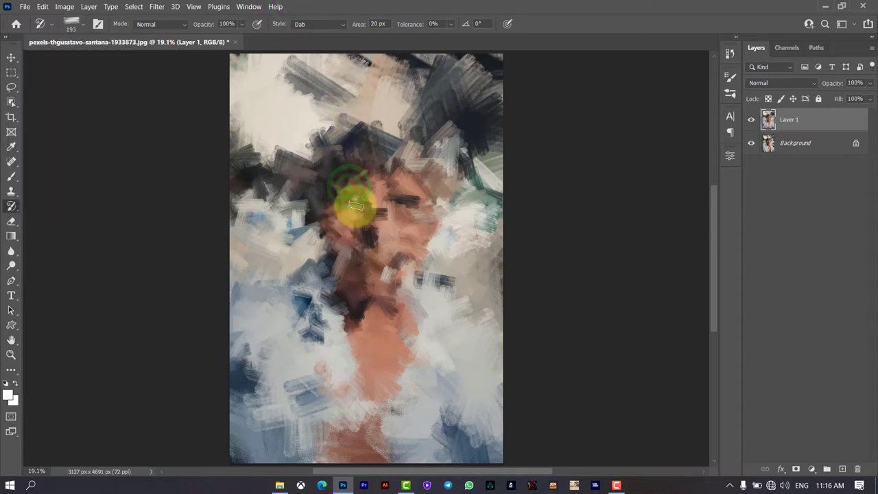
mouse_move(405, 206)
left_mouse_down()
mouse_move(337, 199)
mouse_move(406, 205)
left_mouse_up()
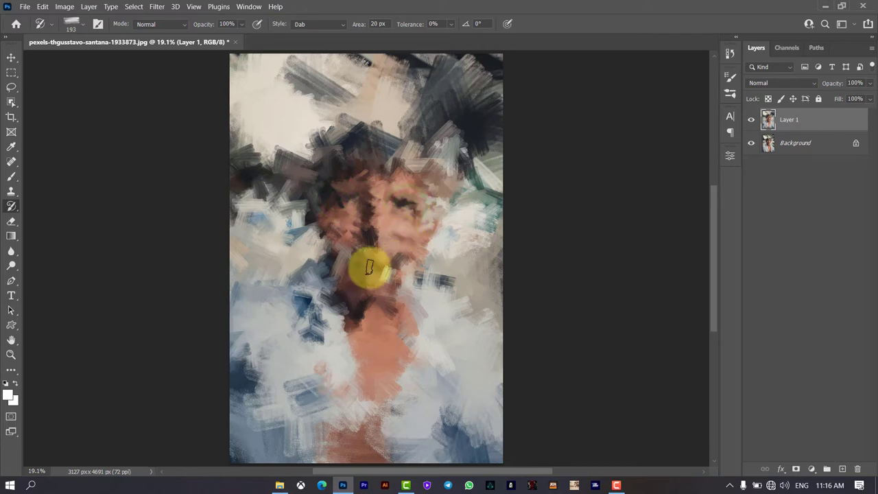
left_click_drag(369, 268, 389, 267)
Step: Dab the left face and right cheek, resize the brush, and add skin tones across the face
scroll(376, 249, "up", 3)
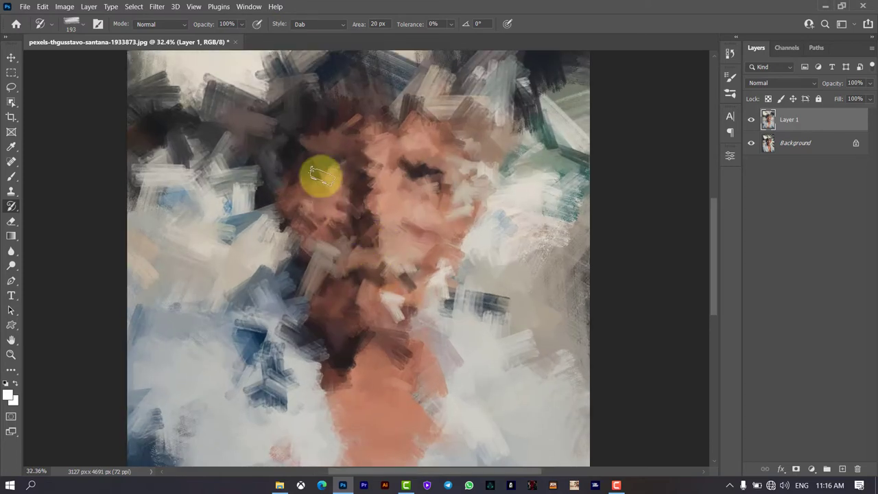
left_click_drag(317, 172, 268, 159)
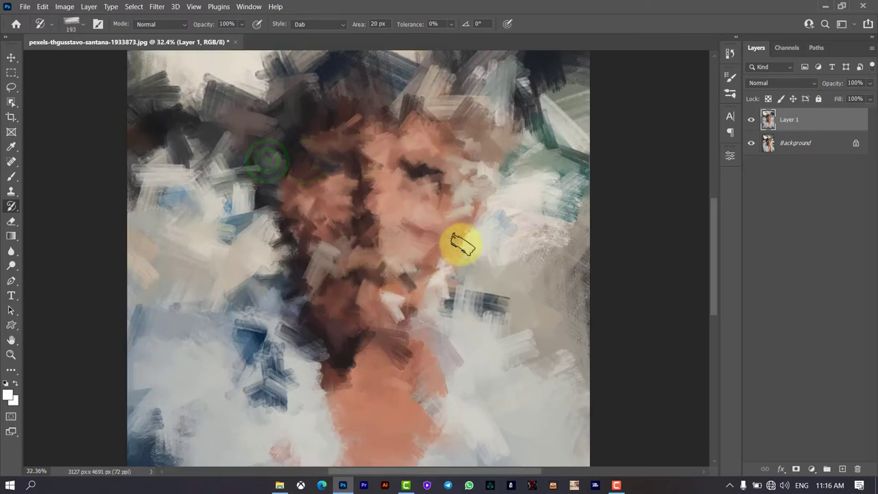
left_click(359, 190)
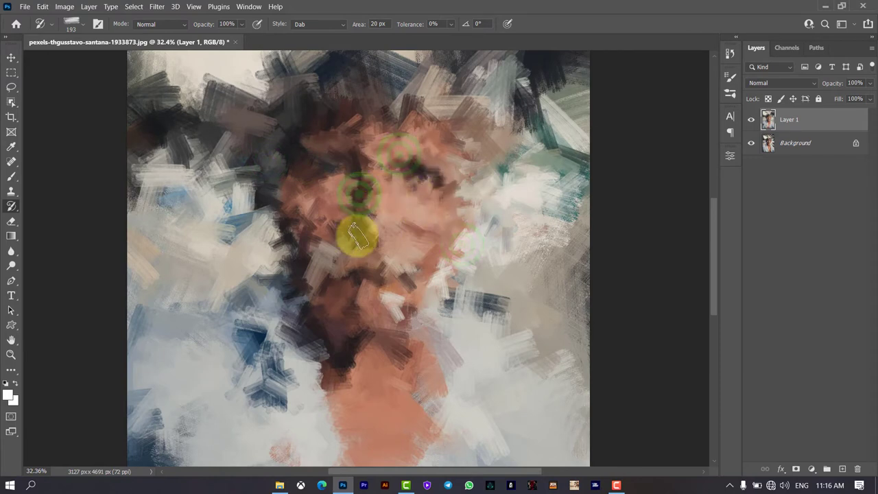
left_click(81, 29)
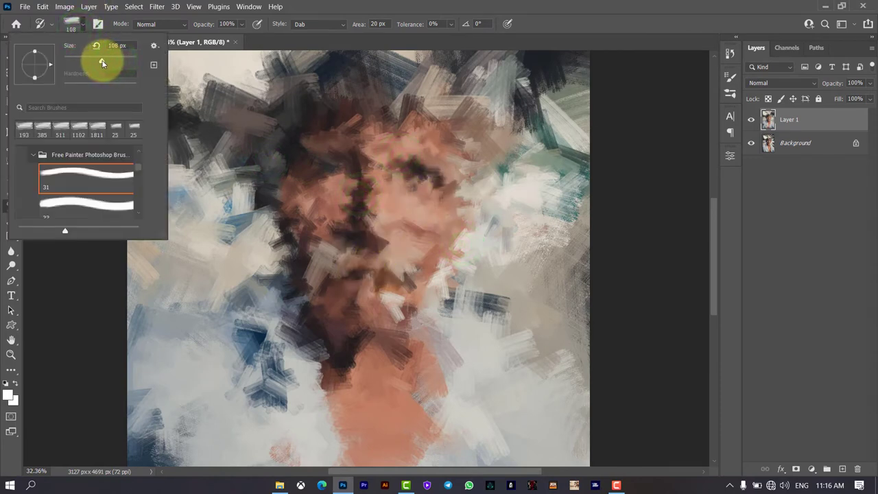
left_click(341, 3)
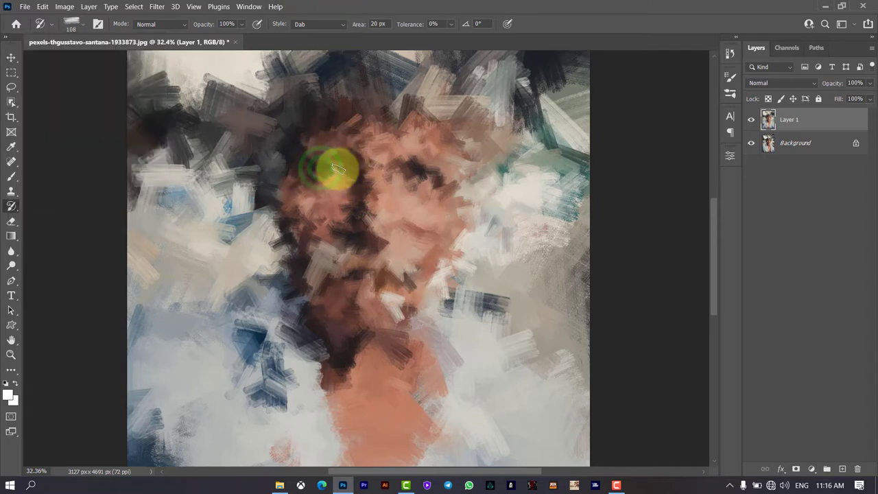
left_click_drag(316, 185, 400, 182)
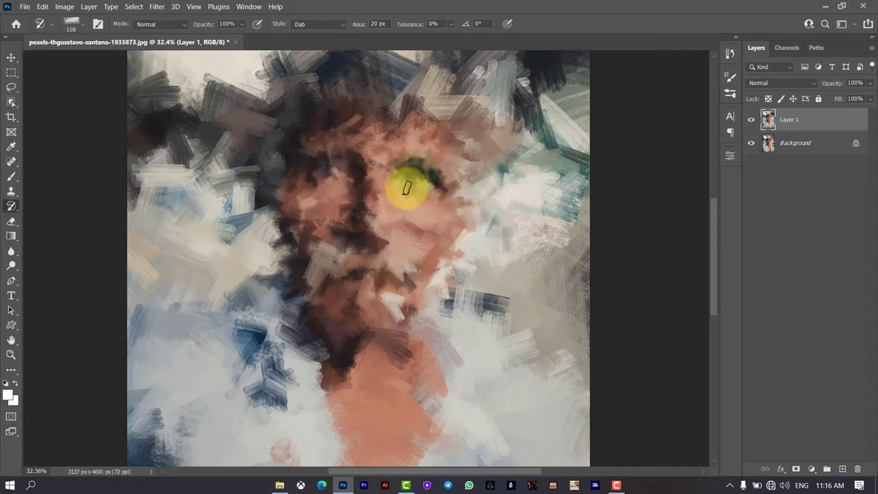
left_click_drag(355, 280, 366, 265)
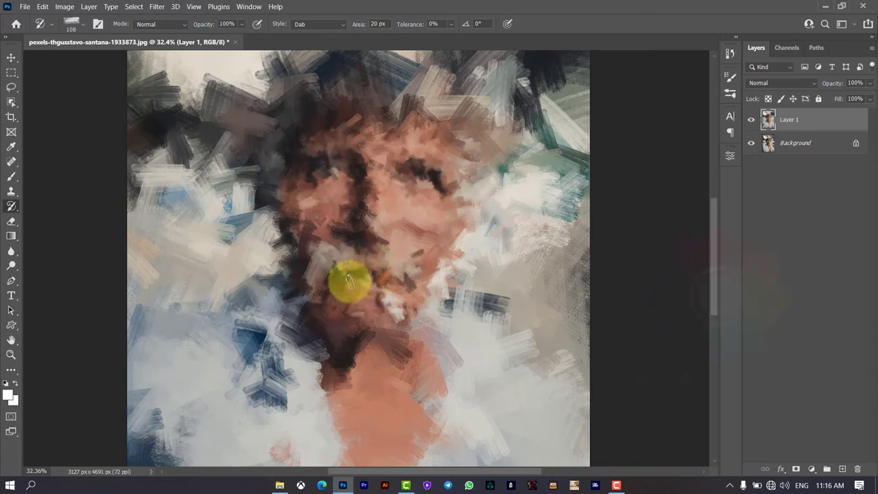
left_click_drag(328, 168, 371, 178)
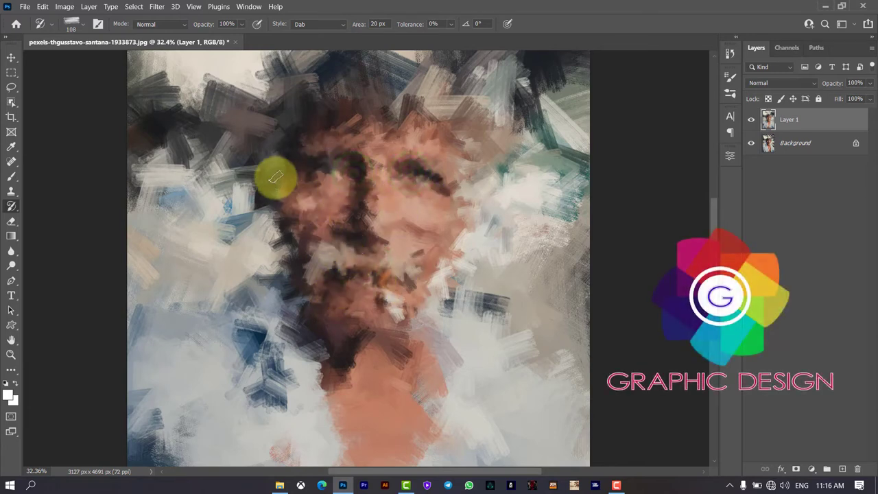
left_click_drag(269, 210, 274, 276)
Step: Add dabs to the lower left, both cheeks and the middle of the face
left_click_drag(179, 294, 215, 367)
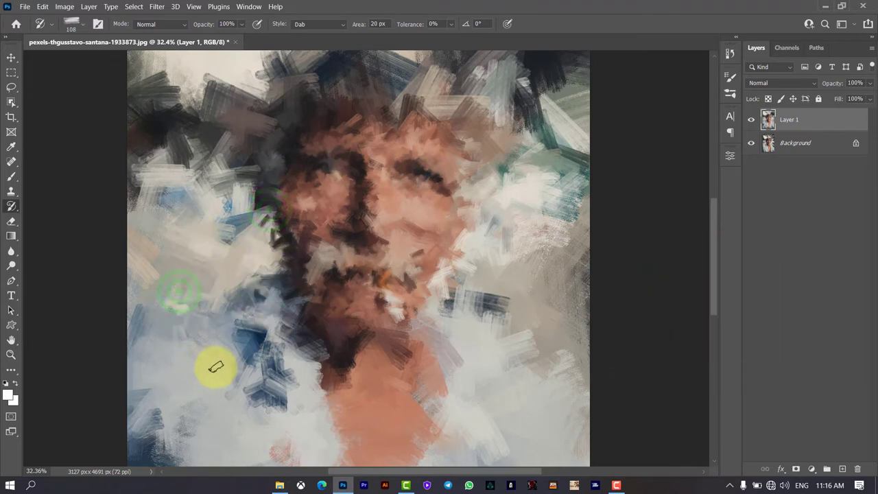
left_click(289, 234)
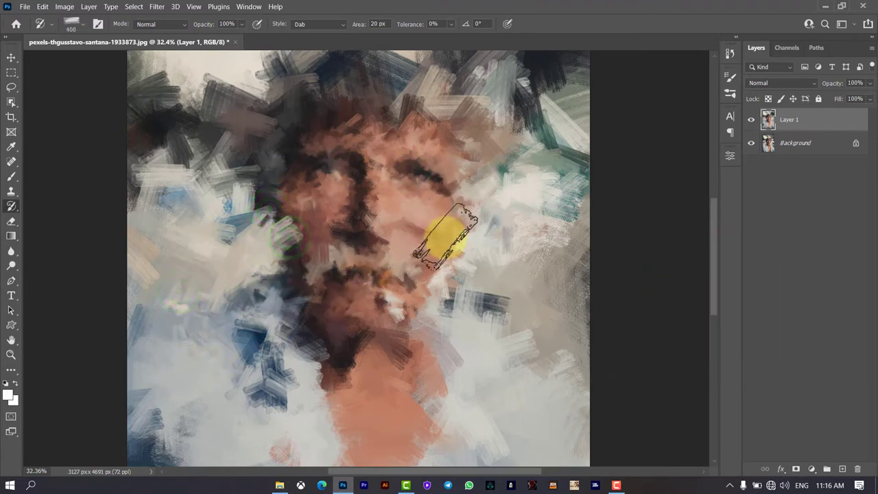
left_click(440, 230)
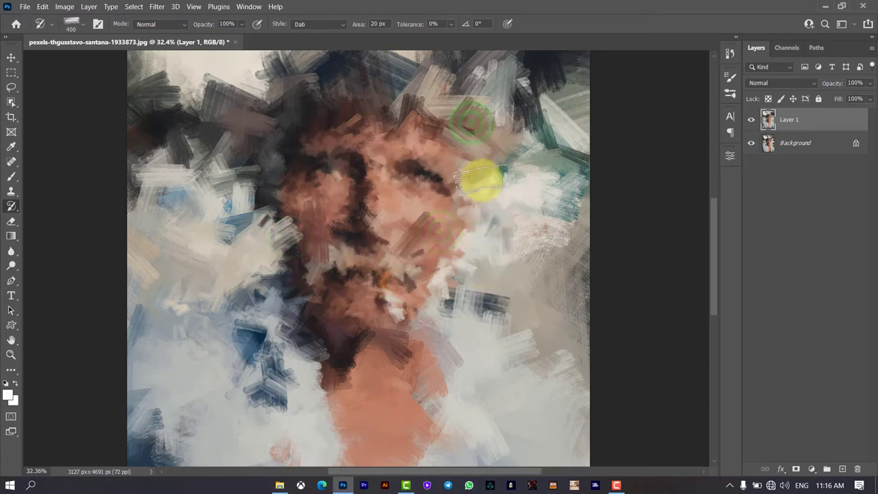
scroll(482, 180, "down", 1)
scroll(482, 180, "down", 1)
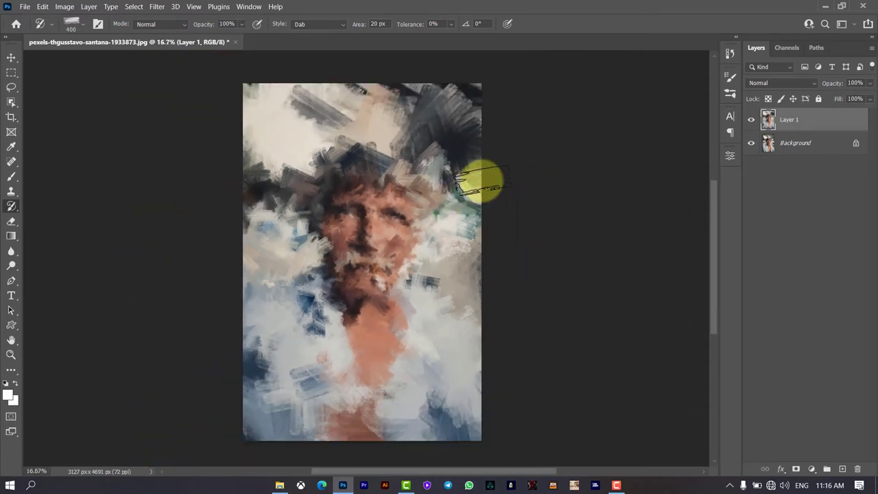
scroll(388, 253, "up", 2)
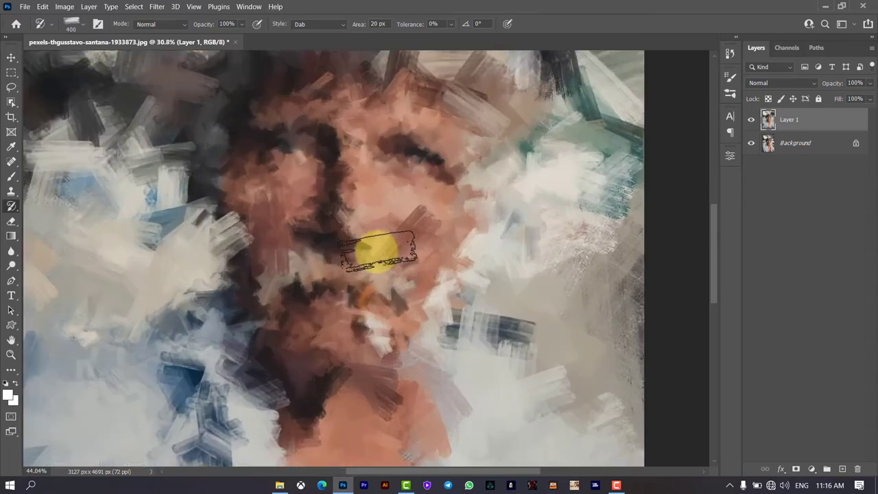
scroll(382, 245, "up", 2)
left_click(312, 156)
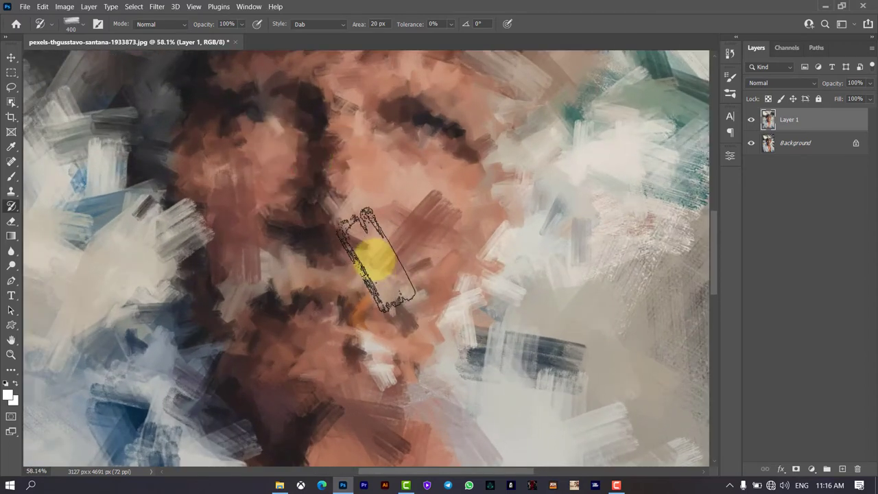
mouse_move(362, 225)
left_mouse_down()
mouse_move(331, 191)
mouse_move(305, 135)
left_mouse_up()
Step: Dab paint over the lower-left shoulder and below the right side of the face
scroll(372, 261, "up", 3)
scroll(137, 353, "down", 2)
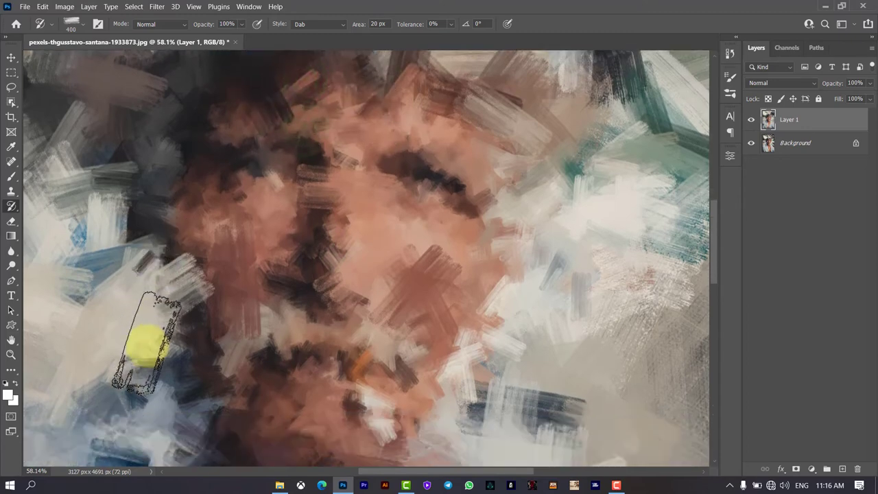
scroll(180, 298, "down", 1)
left_click(194, 233)
scroll(439, 350, "down", 2)
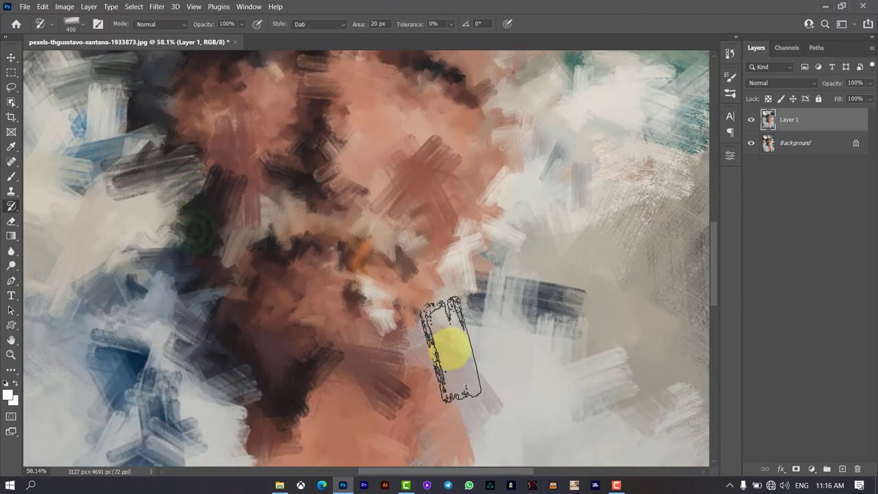
left_click(322, 282)
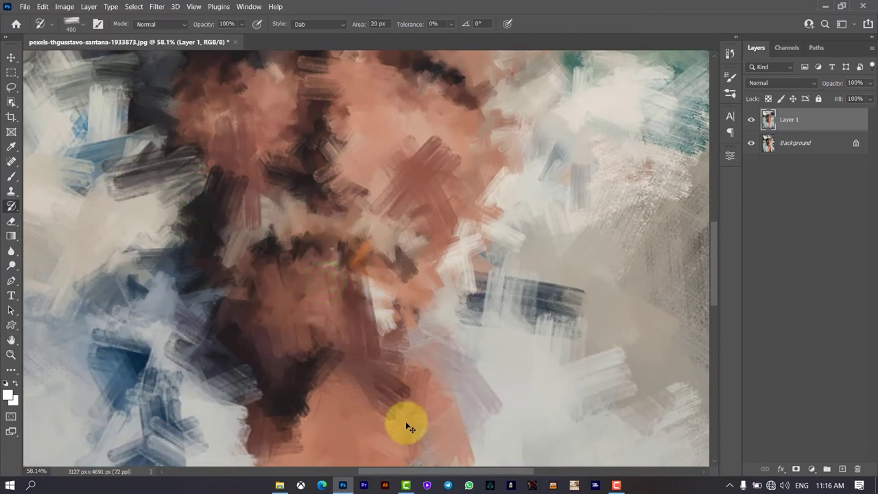
scroll(407, 422, "down", 2)
scroll(406, 422, "down", 2)
scroll(406, 420, "down", 2)
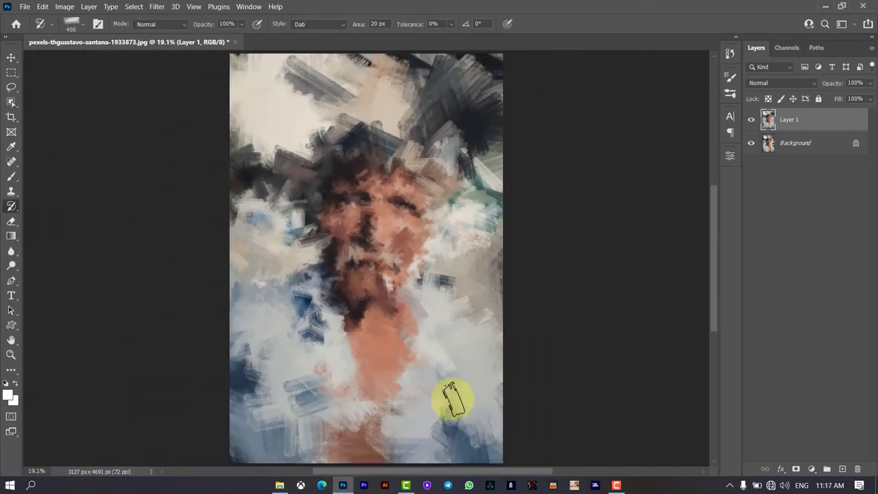
Step: Duplicate Layer 1, desaturate the copy and convert it to a smart object
key("ctrl+j")
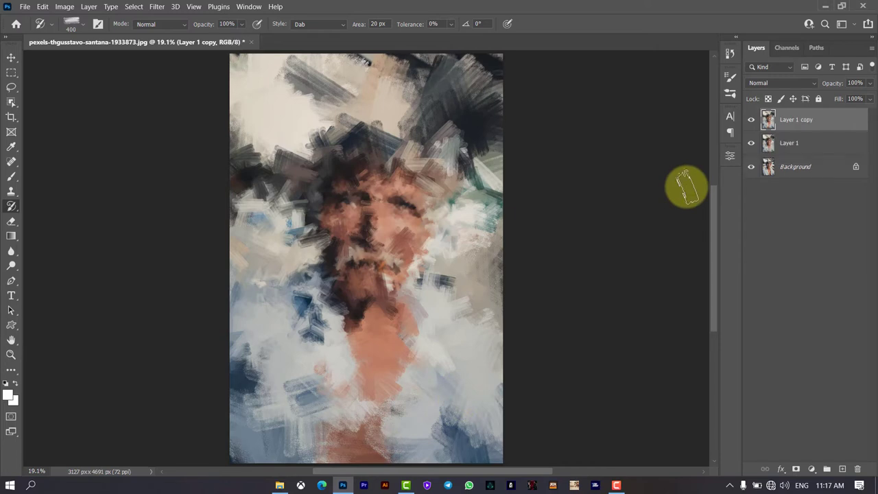
key("ctrl+shift+u")
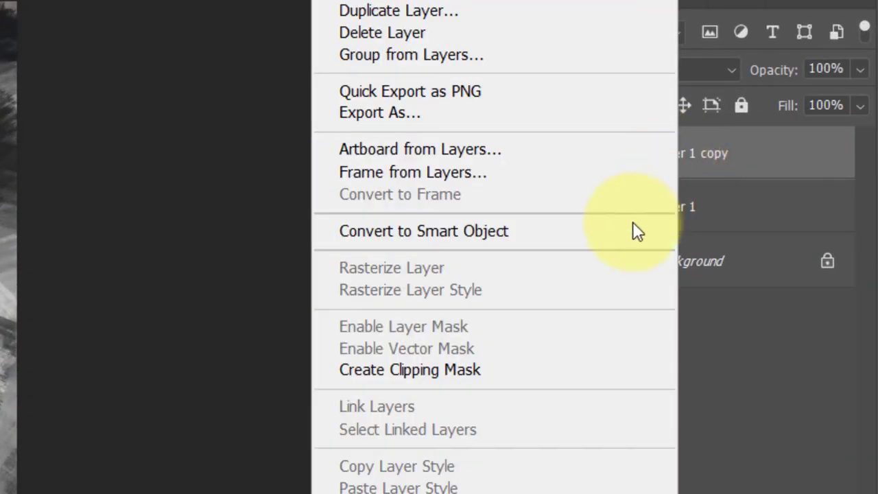
left_click(524, 230)
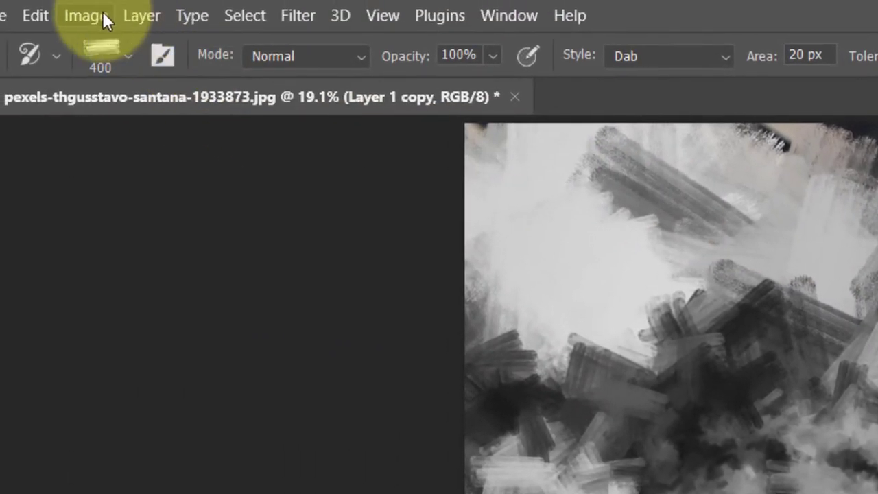
Step: Apply Shadows/Highlights at 35% shadows to the Layer 1 copy
left_click(101, 15)
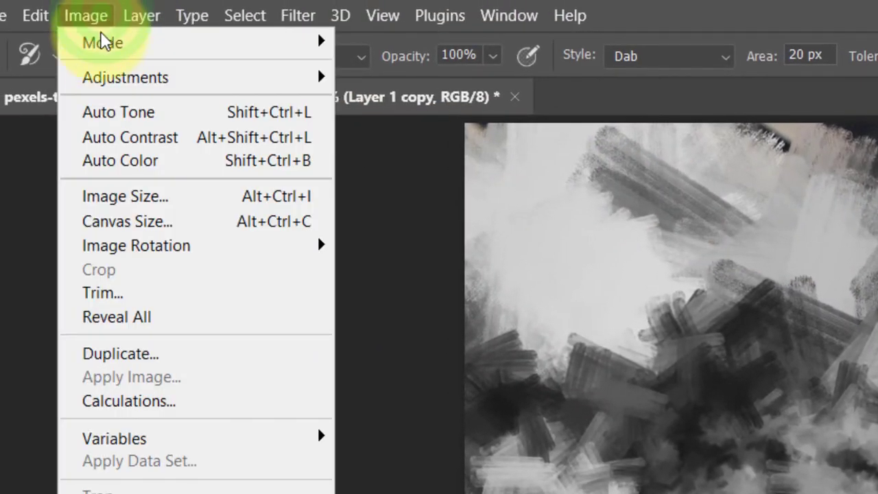
mouse_move(125, 77)
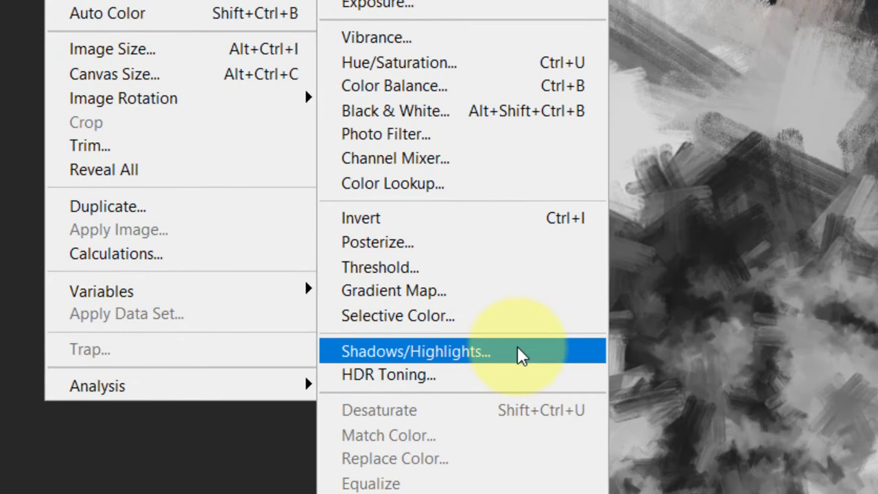
left_click(520, 352)
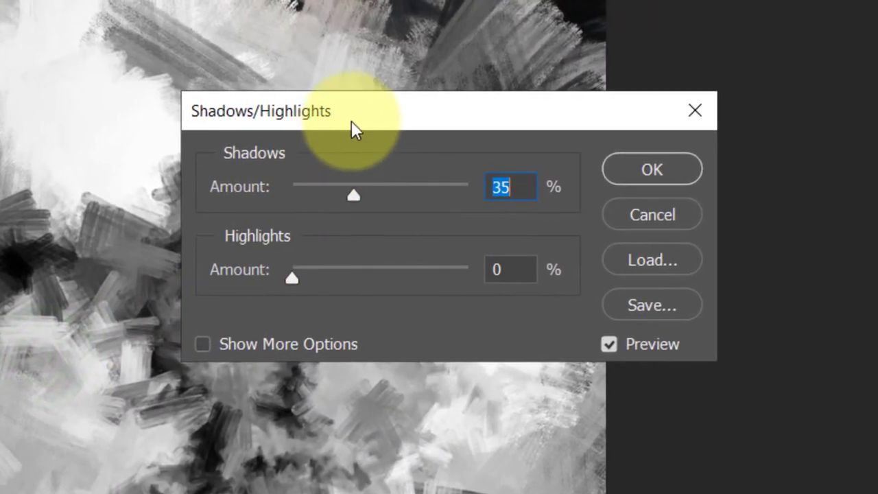
left_click_drag(351, 121, 563, 113)
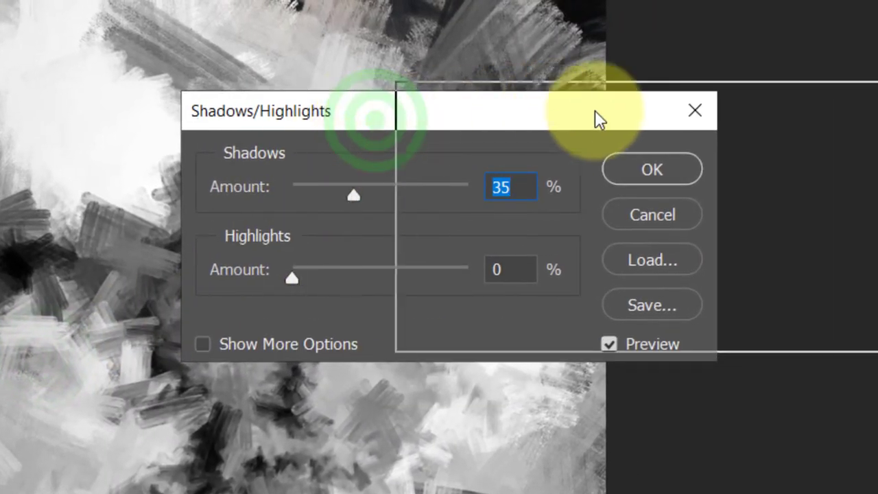
left_click(861, 161)
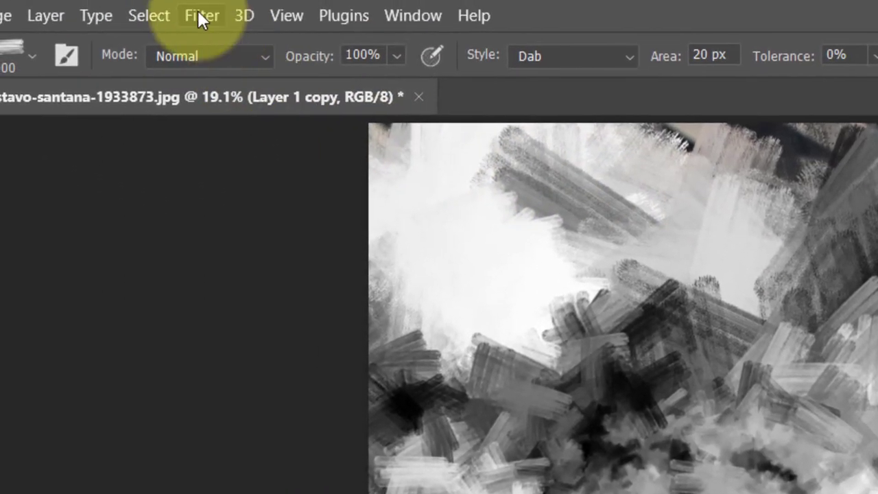
Step: Emboss the Layer 1 copy, blend it as Linear Light, and compare by toggling visibility
left_click(199, 14)
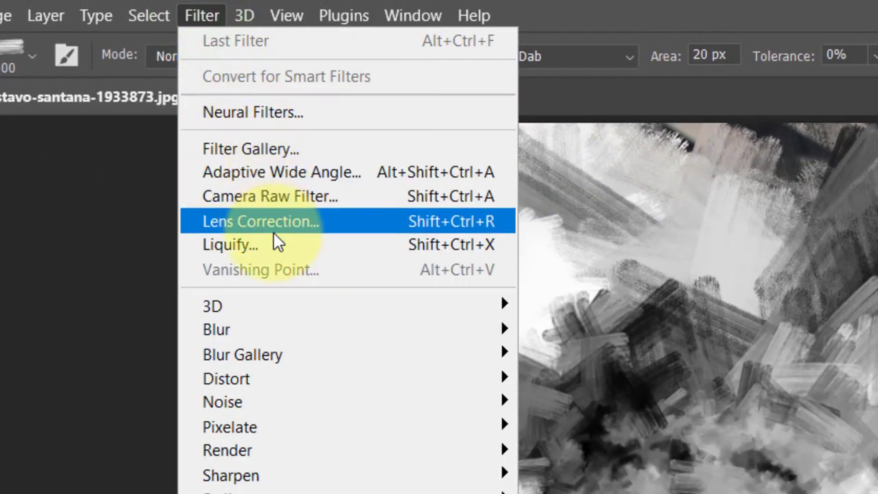
mouse_move(225, 339)
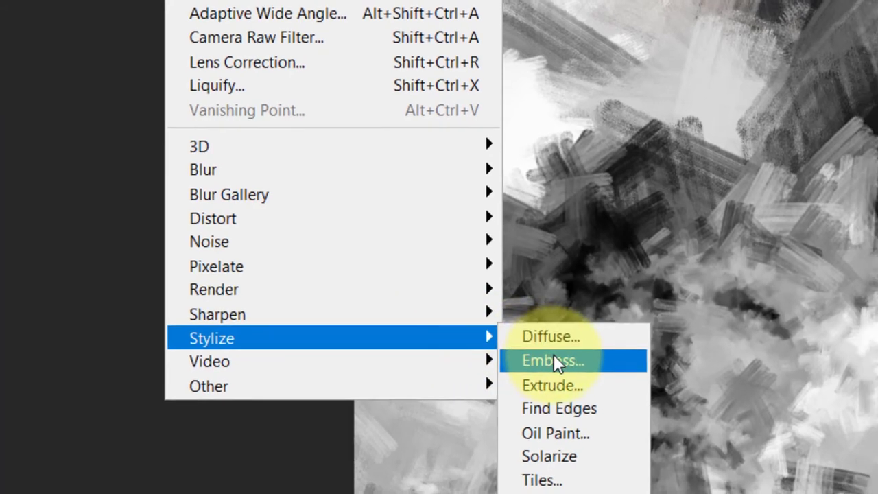
left_click(552, 360)
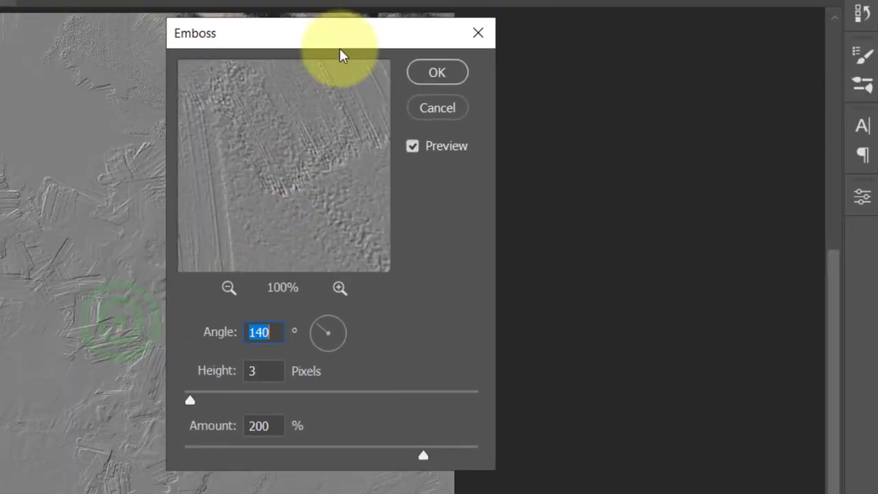
left_click_drag(412, 34, 578, 65)
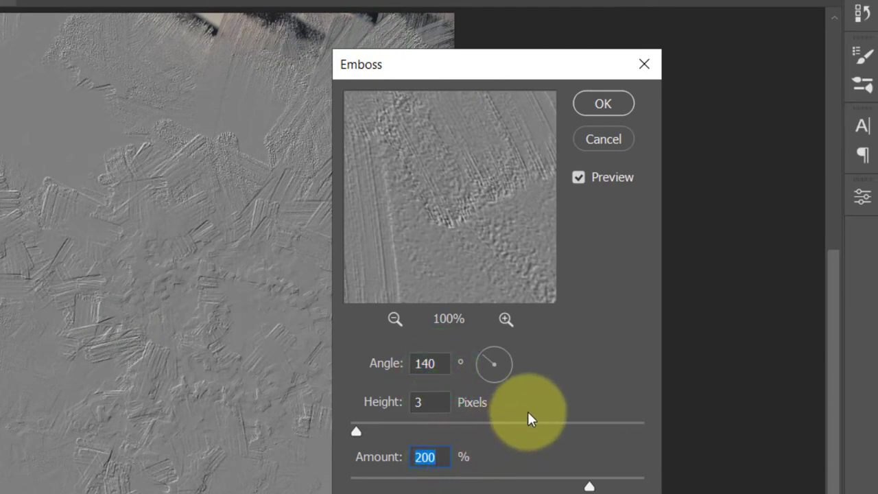
left_click(607, 103)
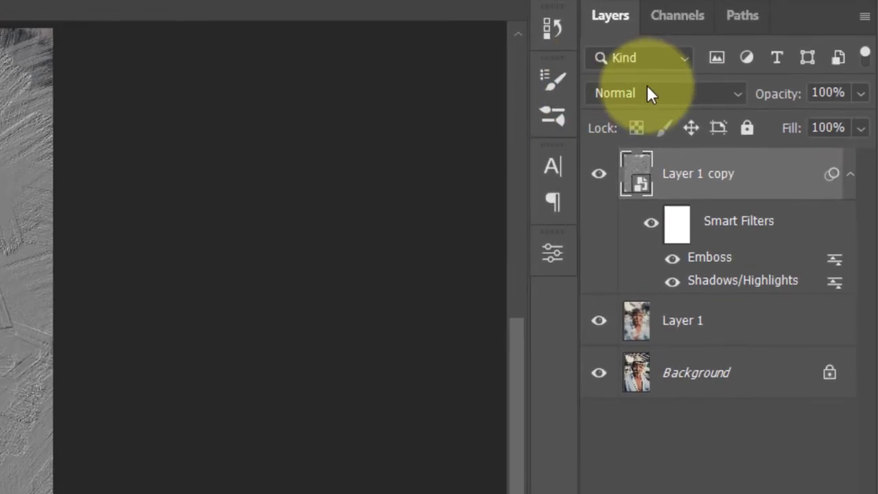
left_click(649, 90)
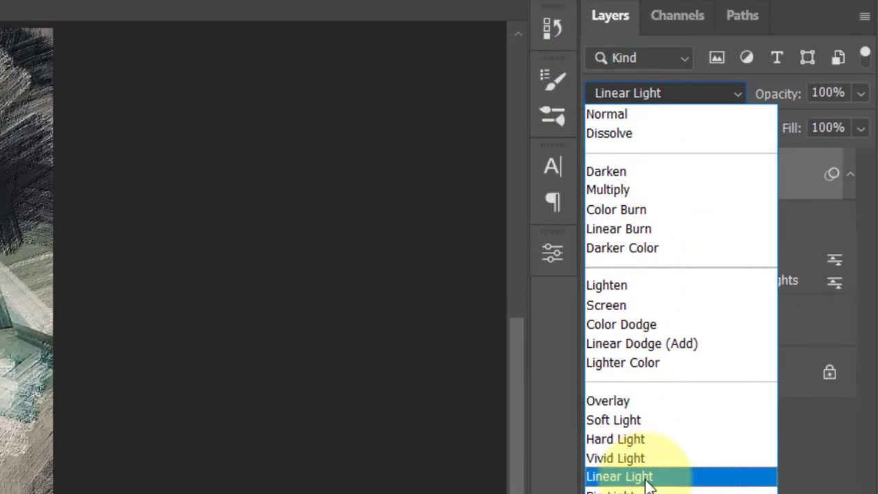
left_click(649, 479)
left_click(751, 120)
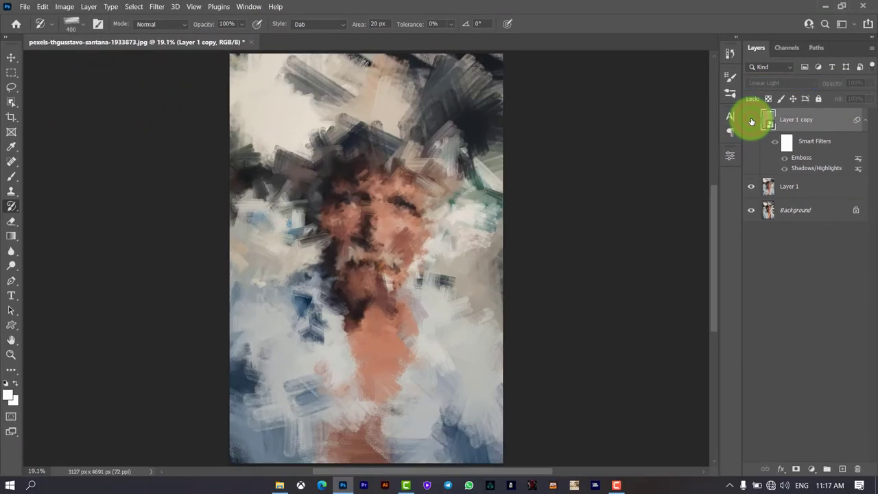
left_click(751, 120)
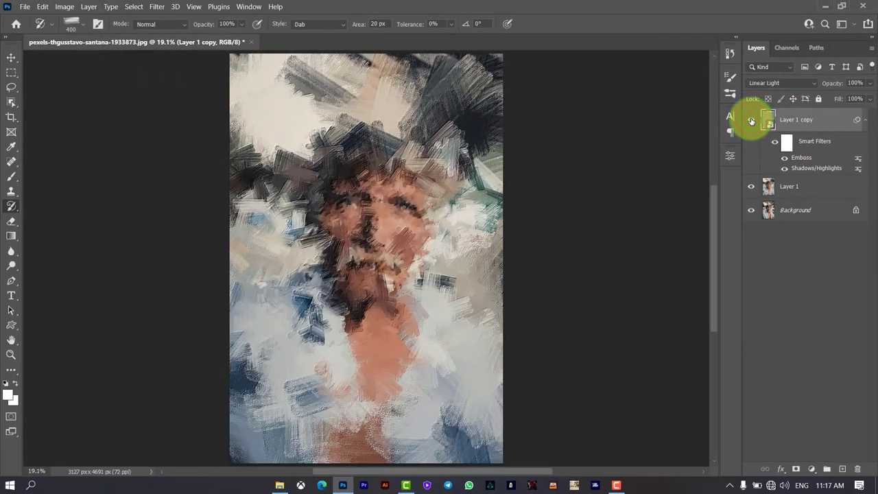
Step: Drag the Brush texture image from File Explorer into Photoshop
left_click(820, 8)
left_click_drag(144, 133, 307, 355)
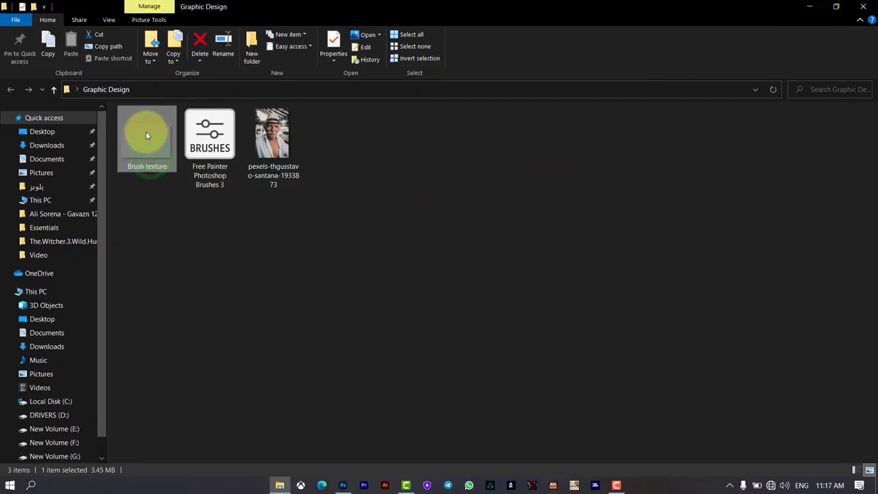
mouse_move(355, 433)
left_mouse_down()
mouse_move(340, 481)
mouse_move(342, 283)
left_mouse_up()
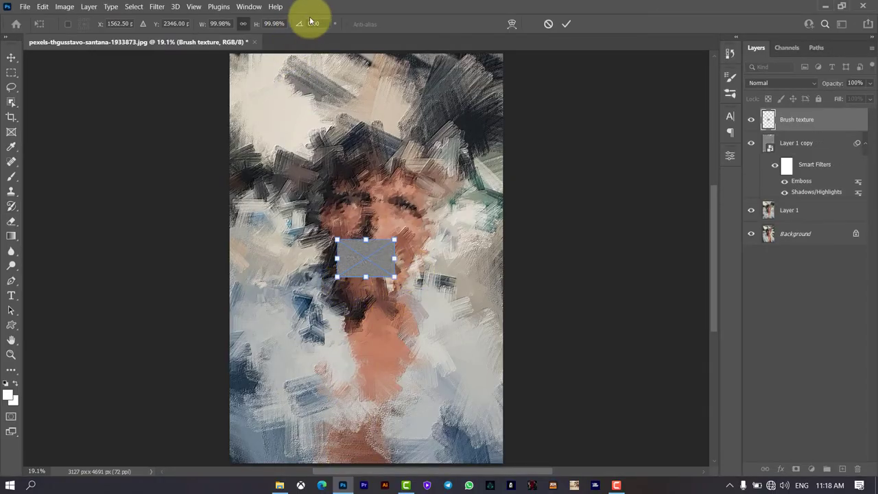
Step: Rotate the Brush texture 90° and stretch it to cover the whole canvas
type("90")
key("Return")
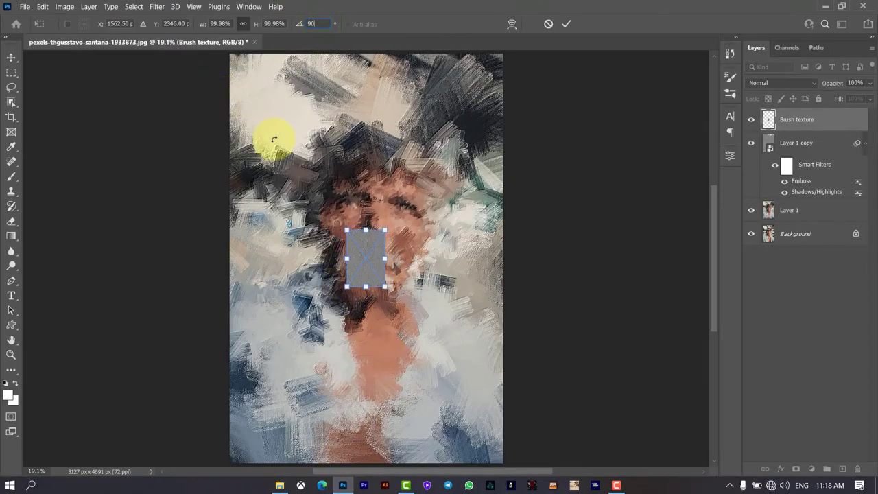
left_click_drag(389, 289, 432, 356)
left_click_drag(432, 232, 530, 103)
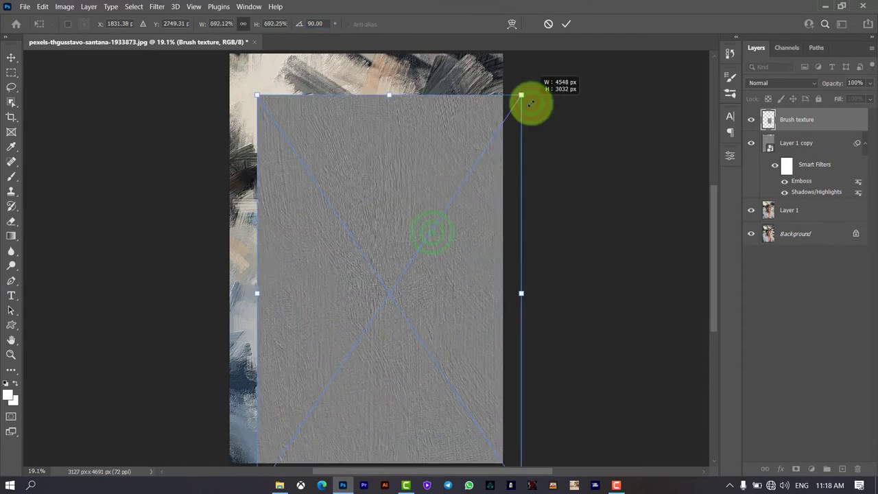
left_click_drag(406, 188, 382, 146)
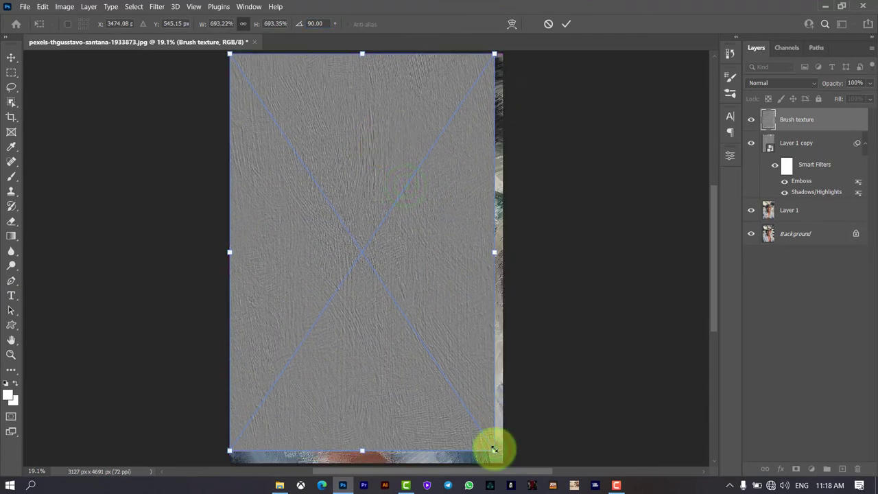
left_click_drag(494, 460, 504, 464)
left_click(566, 24)
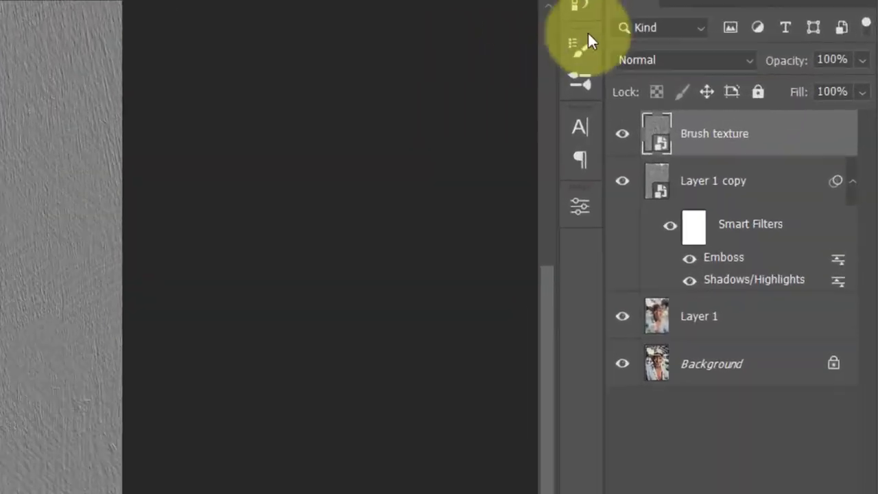
Step: Set the texture layer's blend mode to Overlay and select Layer 1
left_click(755, 81)
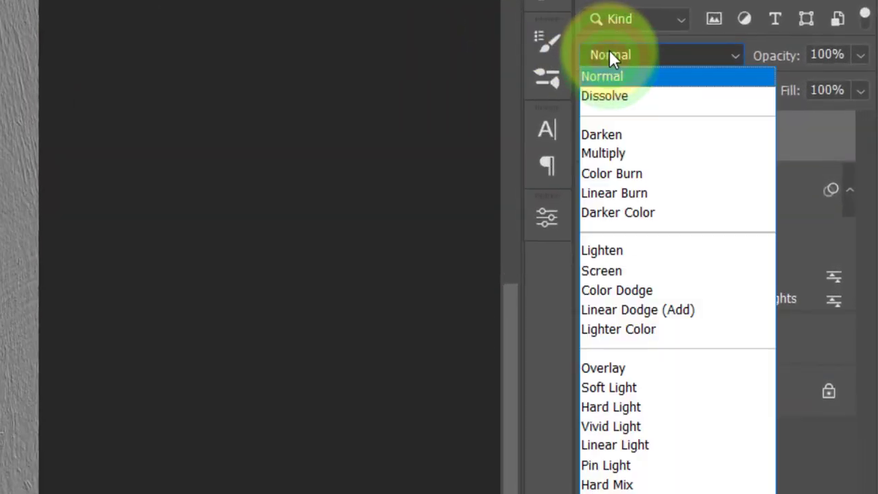
left_click(622, 371)
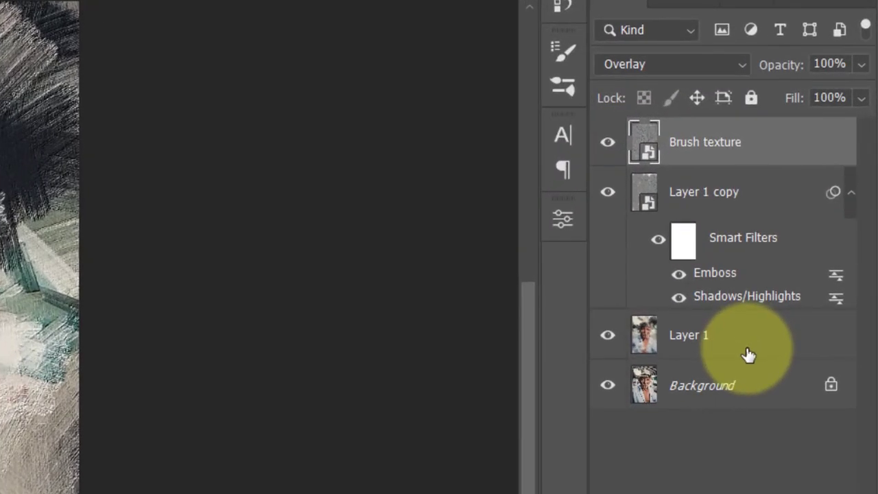
left_click(817, 218)
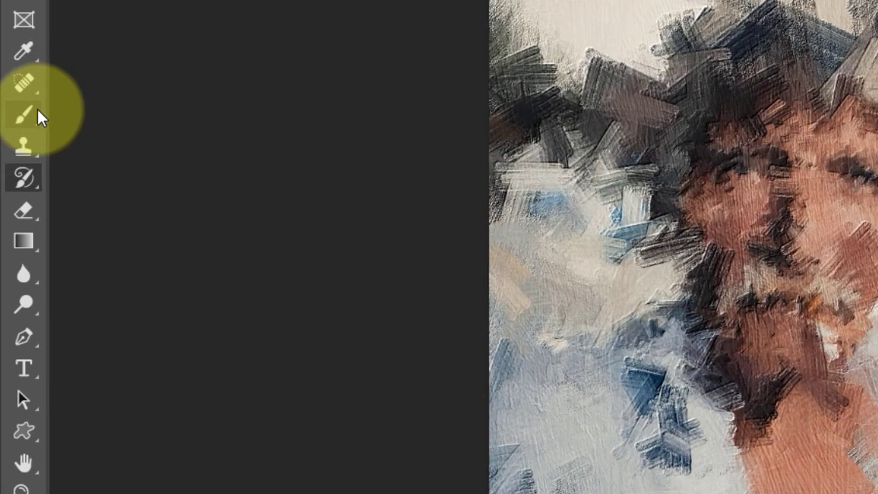
Step: Choose the painter brush 31 preset at 23 px
right_click(29, 116)
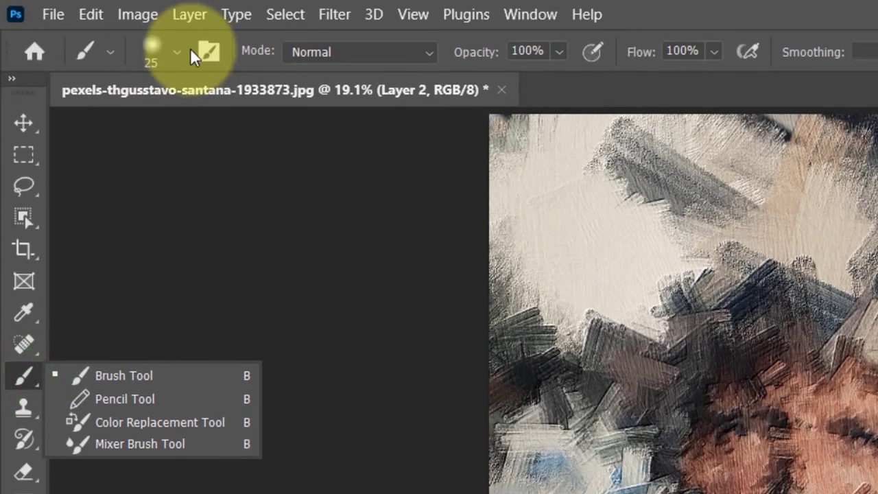
left_click(177, 55)
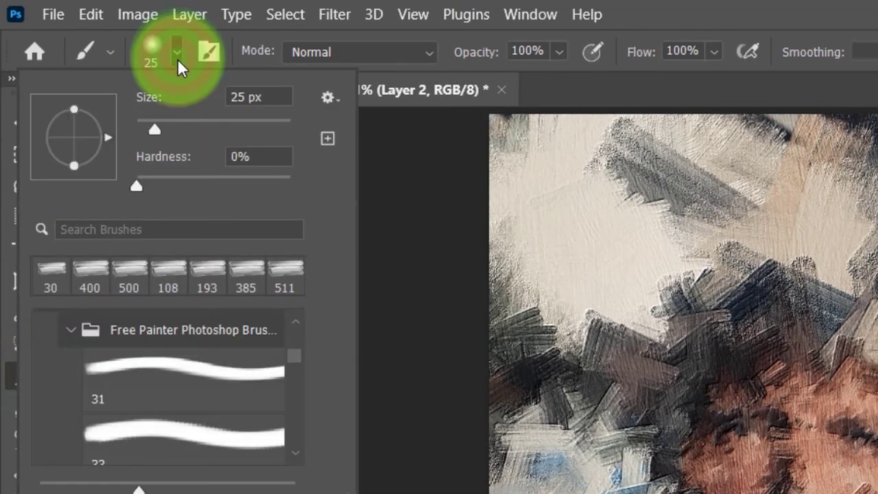
left_click(68, 329)
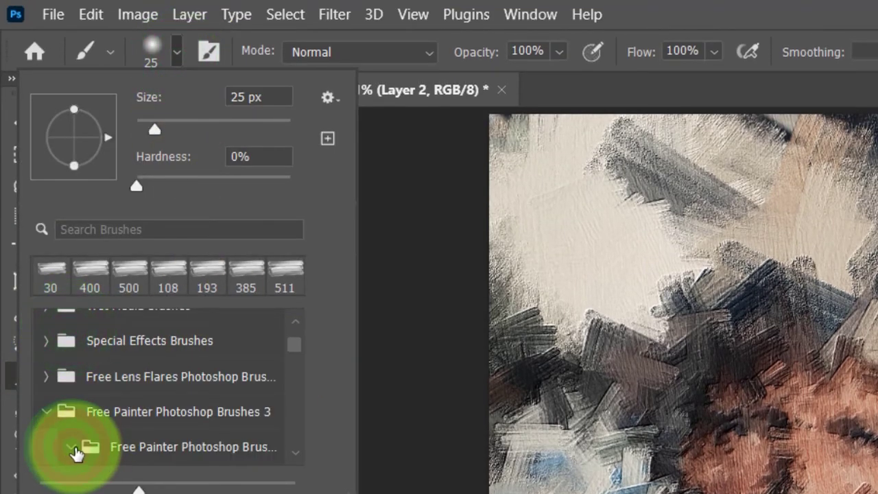
left_click(70, 447)
left_click(138, 367)
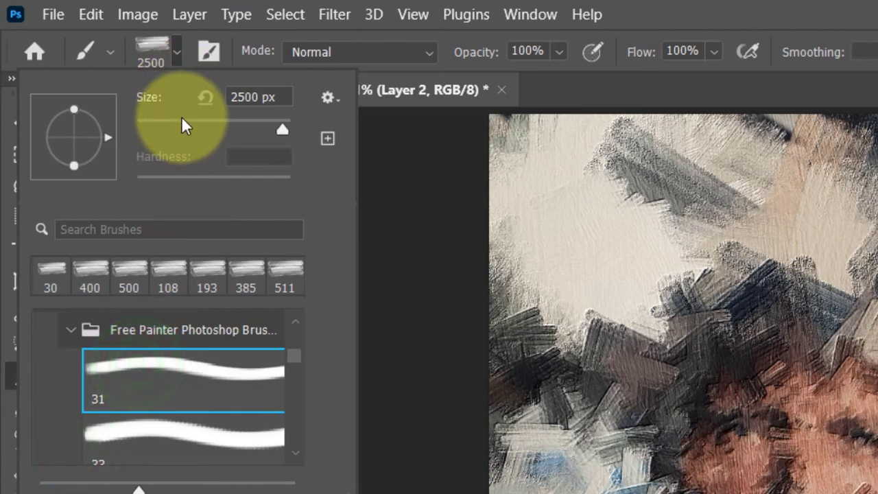
left_click(156, 129)
left_click_drag(154, 130, 156, 130)
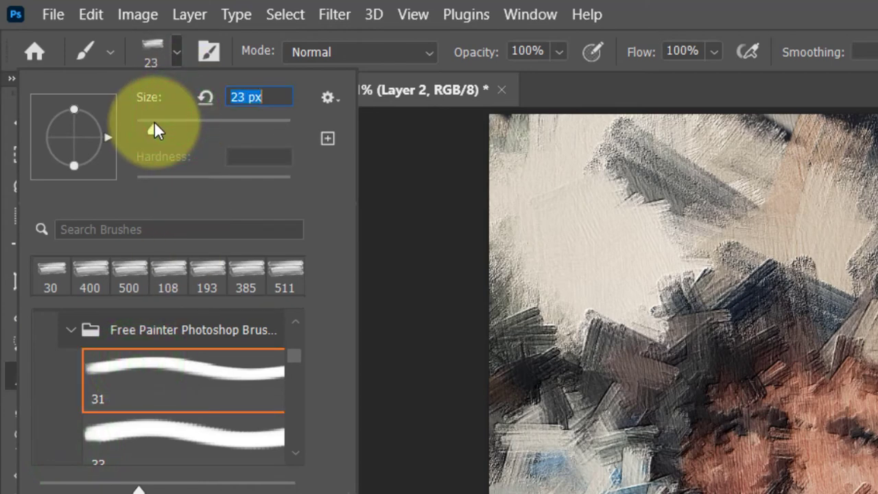
left_click(213, 54)
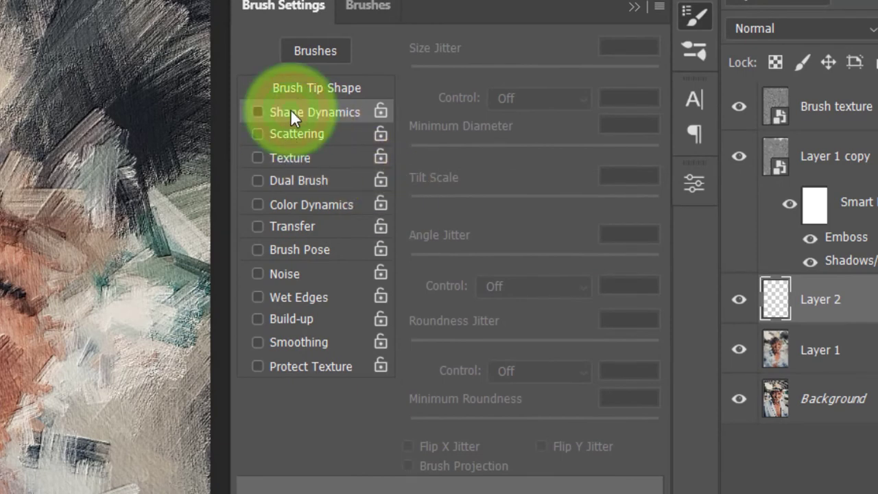
Step: Enable Shape Dynamics with 25% angle jitter and set the foreground colour to white
left_click(290, 111)
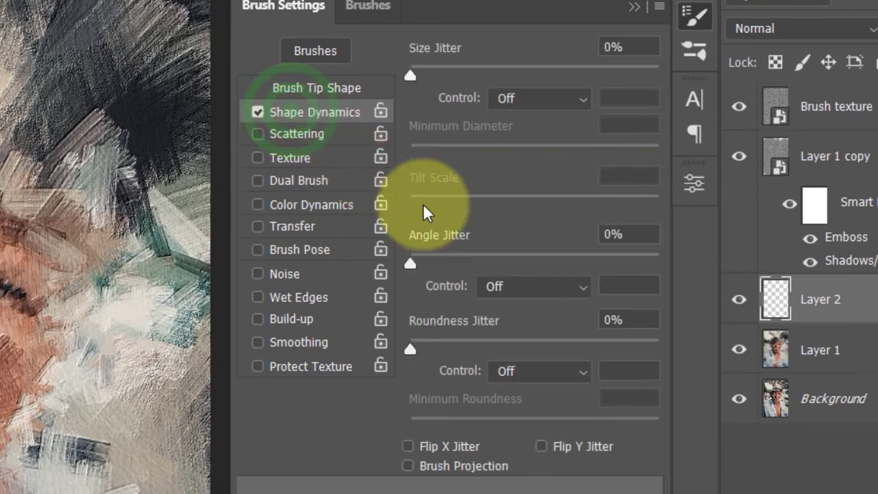
left_click_drag(427, 262, 472, 257)
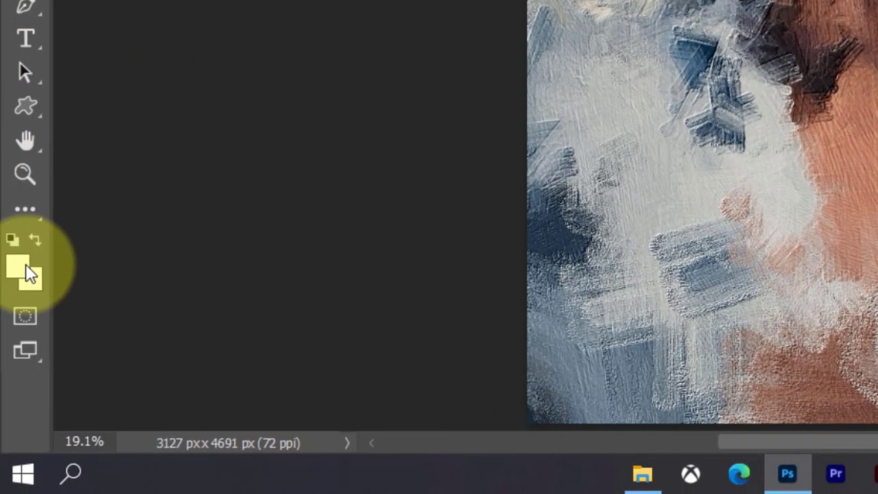
left_click(29, 263)
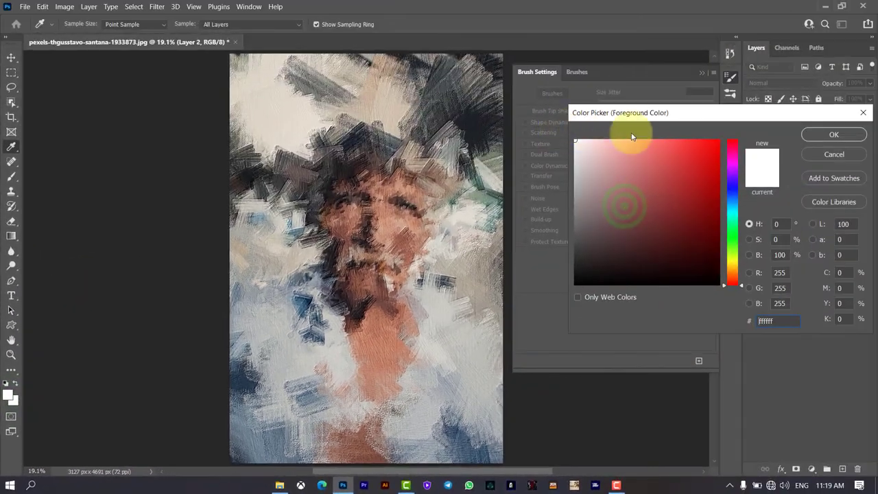
left_click(842, 134)
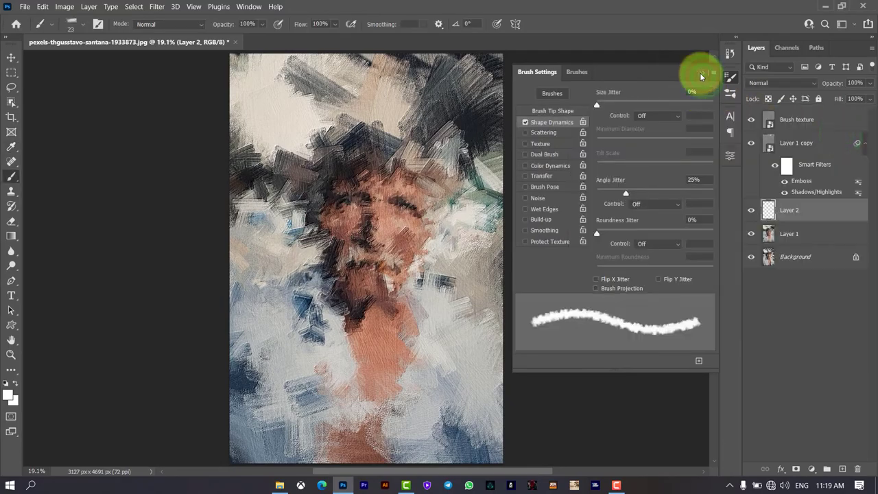
left_click(701, 73)
Step: Zoom into the face, dab a white catchlight on the eye, then fit the image on screen
scroll(333, 199, "up", 3)
scroll(346, 216, "up", 3)
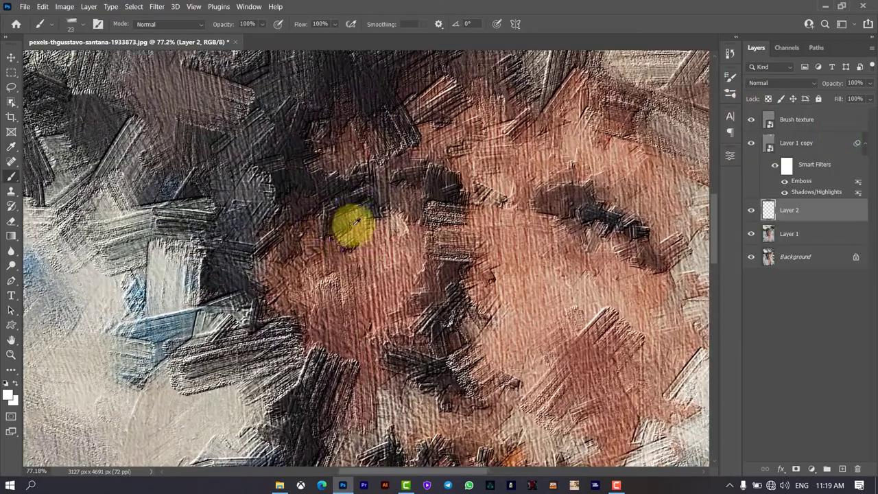
scroll(364, 206, "up", 2)
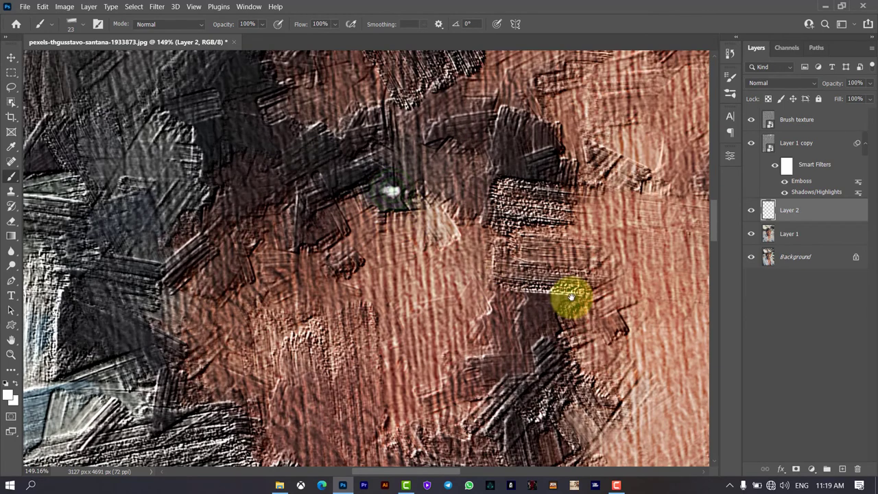
left_click_drag(568, 294, 284, 287)
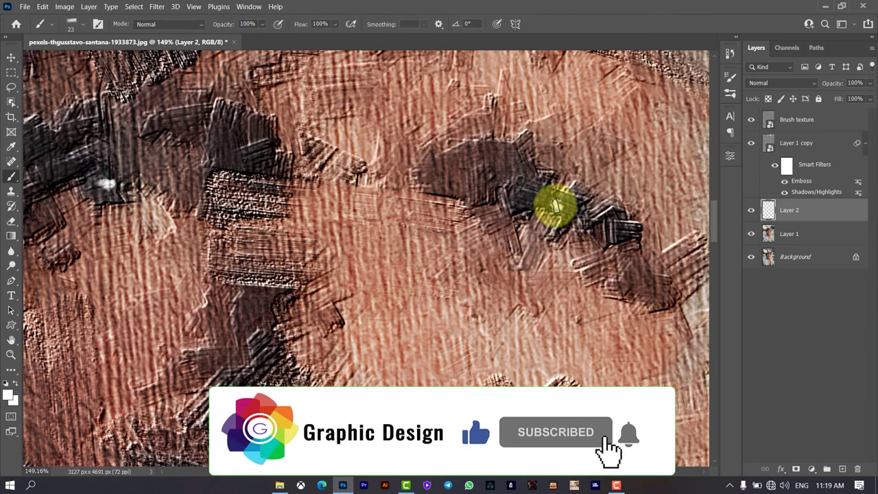
key("ctrl+0")
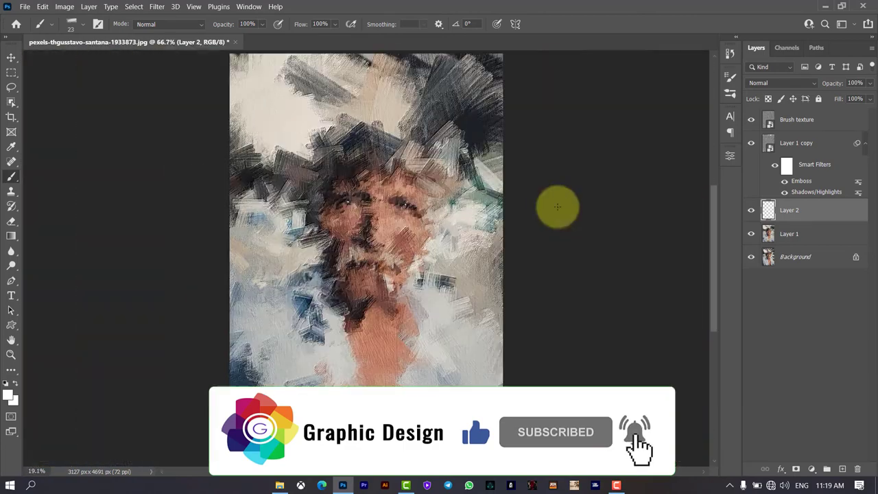
Step: Above the top Brush texture layer, type the artist's signature handle in white Impact text
left_click(823, 120)
left_click(11, 296)
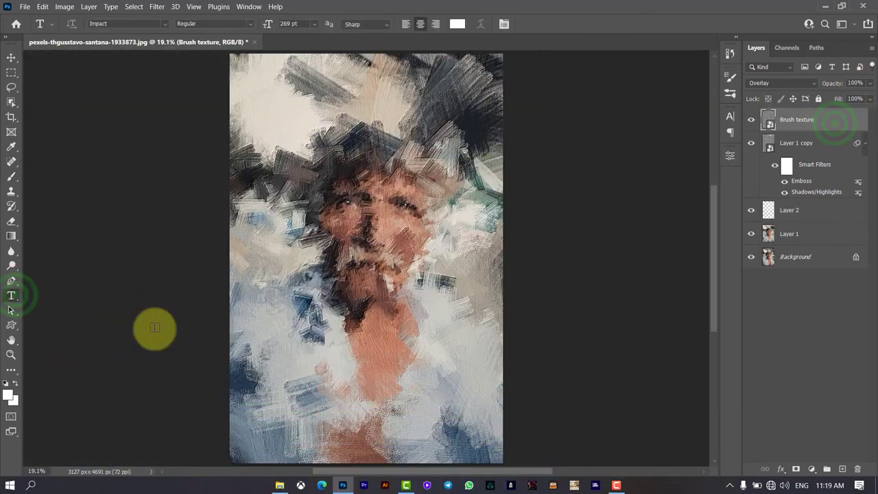
left_click_drag(218, 322, 516, 391)
type("@Parviz")
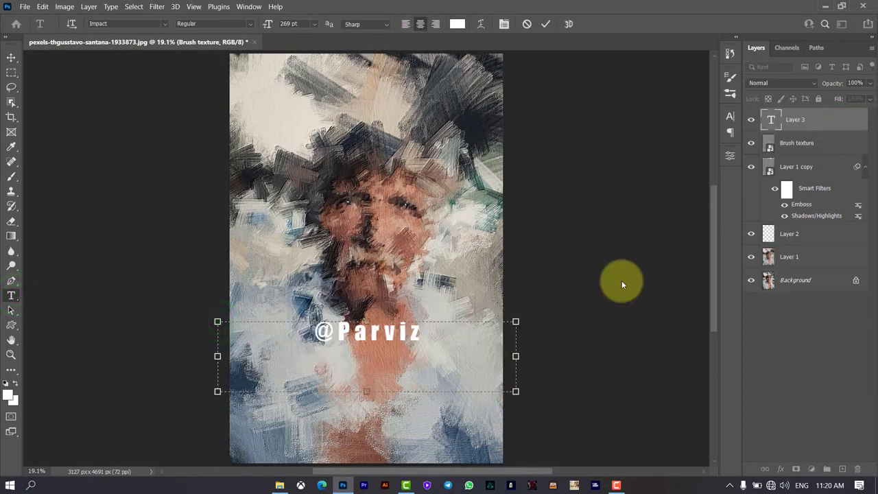
type("_Esfandmaz")
left_click(545, 24)
Step: Scale the signature to about 41% and move it to the bottom centre
key("ctrl+t")
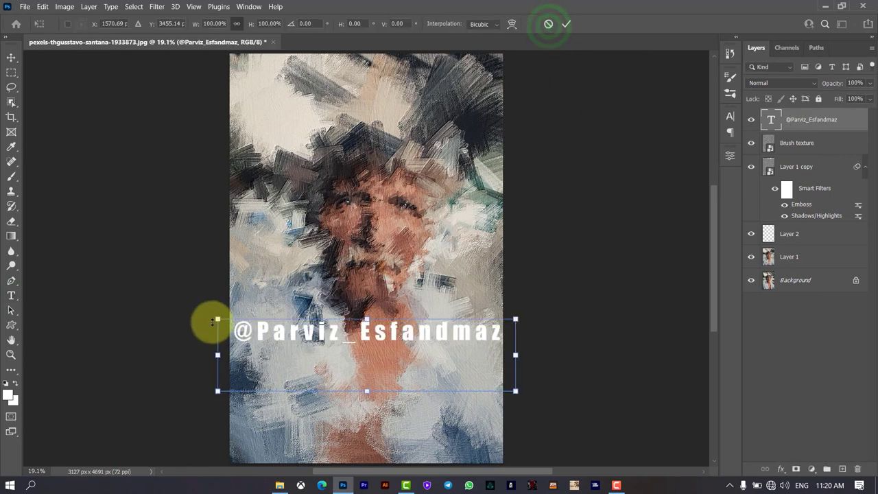
left_click_drag(215, 320, 388, 371)
left_click_drag(389, 410, 332, 467)
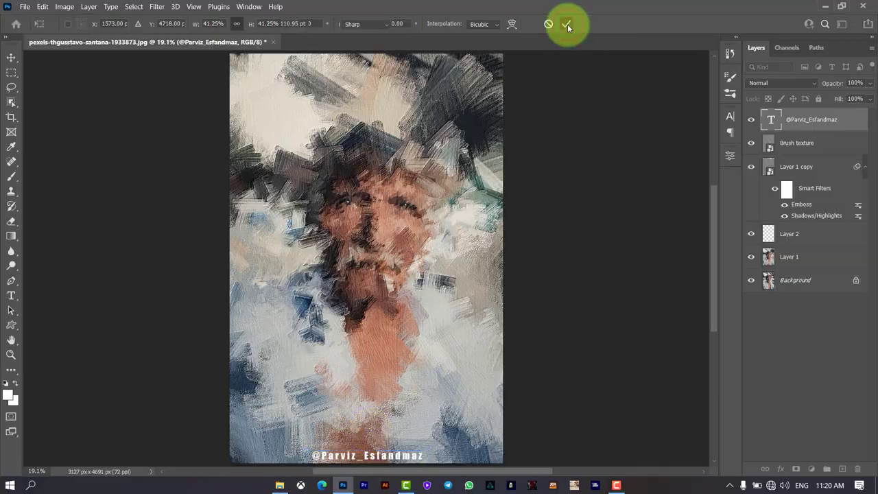